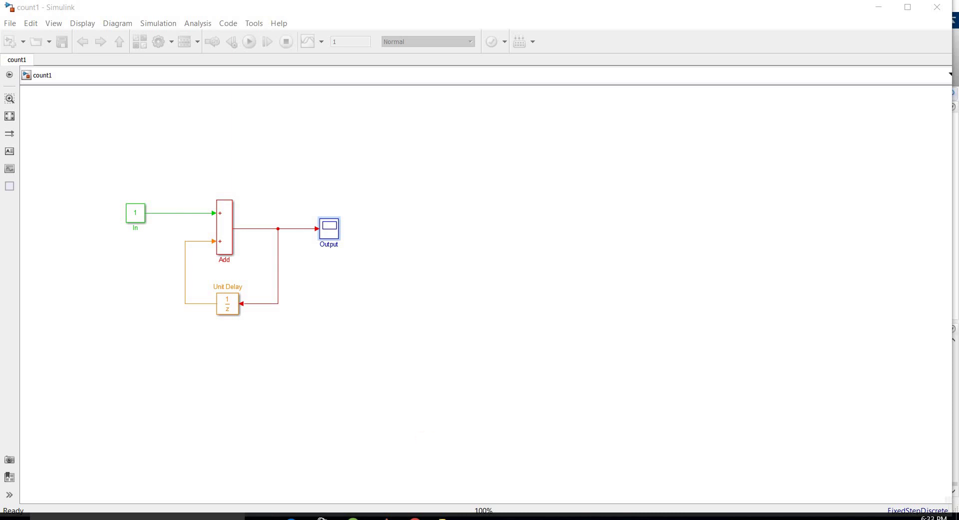
# Bring the count1 model forward and inspect its In, Add and Output blocks
pyautogui.click(325, 126)
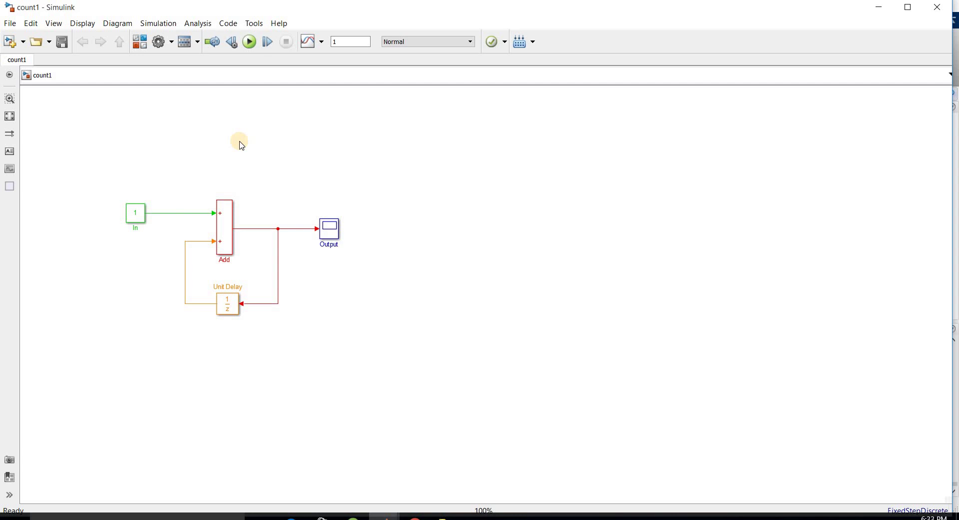
pyautogui.click(135, 216)
pyautogui.click(226, 239)
pyautogui.click(330, 234)
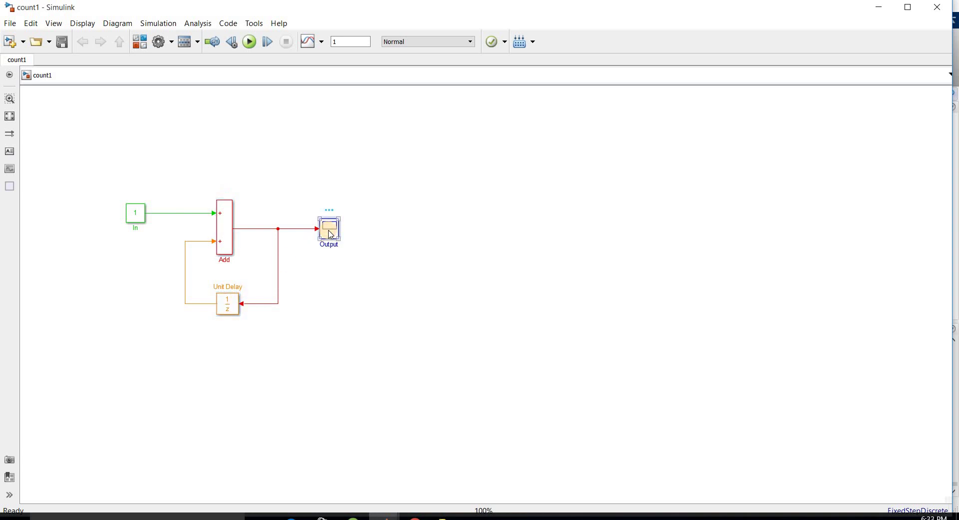
pyautogui.click(286, 160)
# Simulate the model and view the Output scope's 1-to-11 staircase, then close the scope
pyautogui.click(249, 42)
pyautogui.click(330, 234)
pyautogui.doubleClick(330, 235)
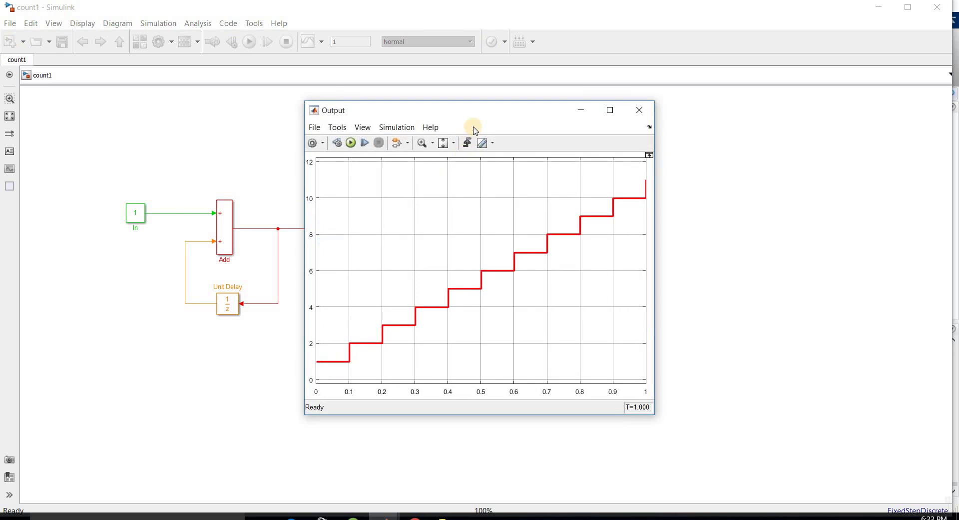
pyautogui.moveTo(475, 112); pyautogui.dragTo(562, 100)
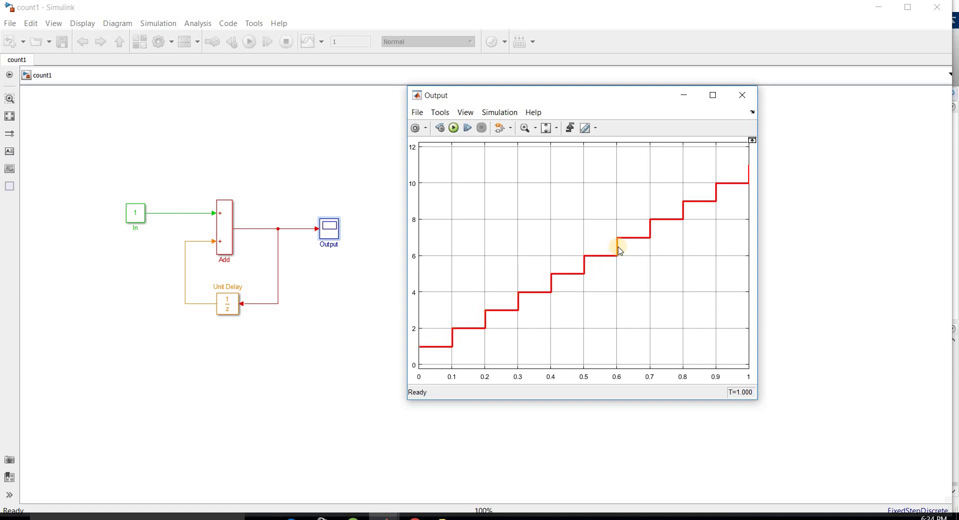
pyautogui.click(742, 95)
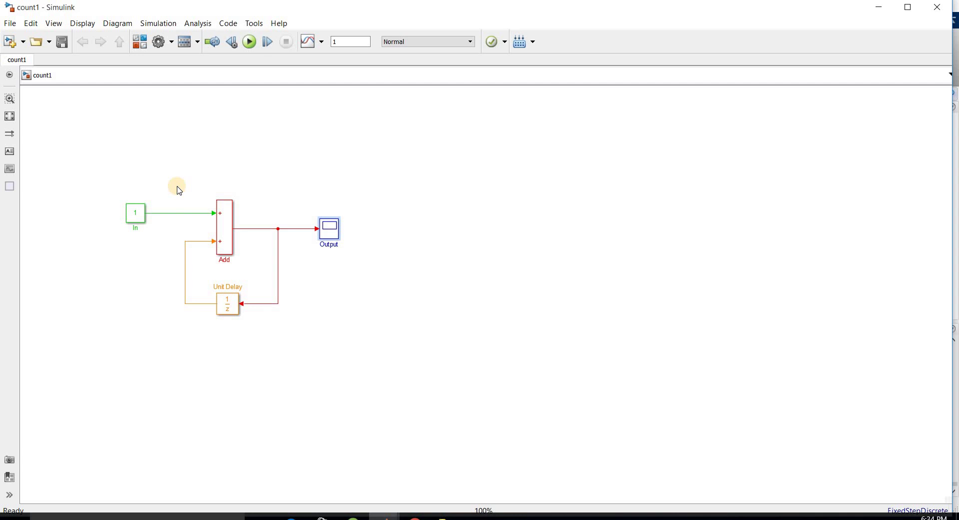
# Stream the Add and Unit Delay output signals to the Simulation Data Inspector
pyautogui.moveTo(177, 186)
pyautogui.mouseDown()
pyautogui.moveTo(291, 345)
pyautogui.moveTo(291, 330)
pyautogui.mouseUp()
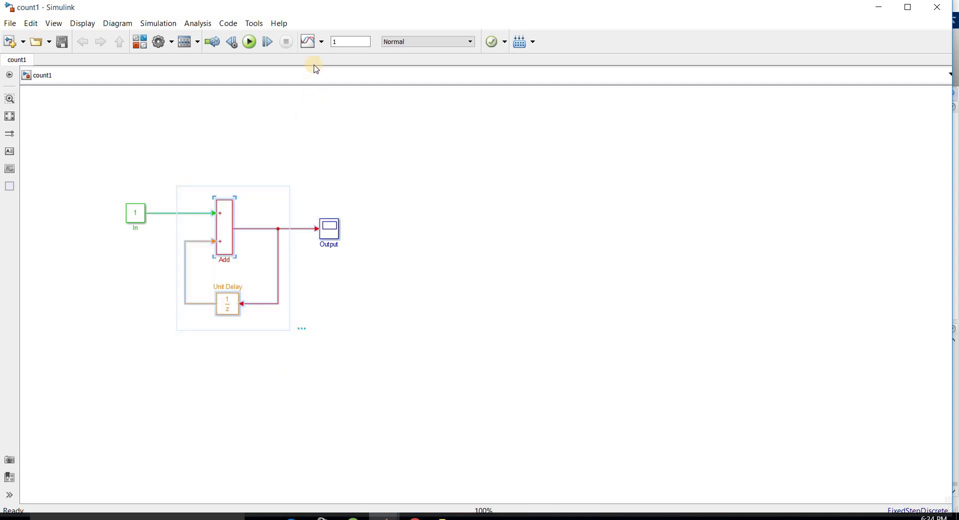
pyautogui.click(321, 42)
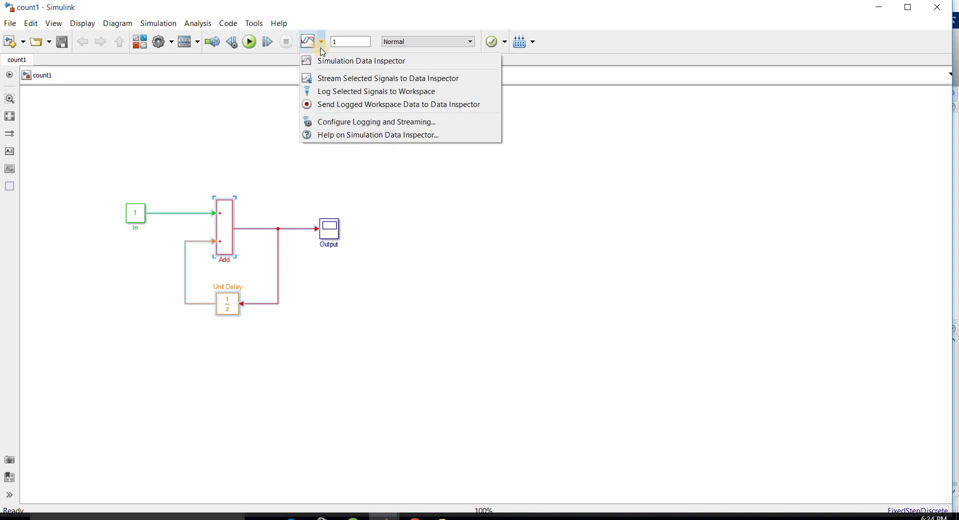
pyautogui.click(336, 80)
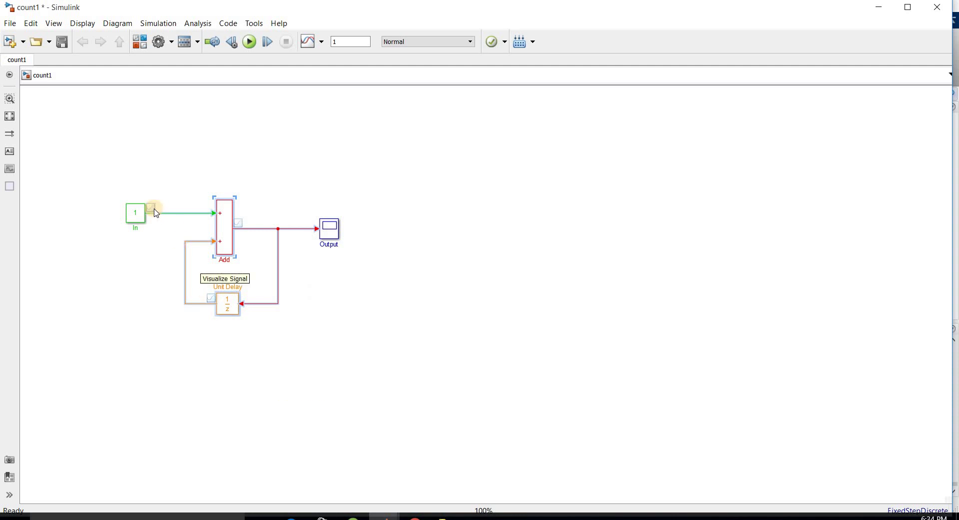
# Re-run count1 and check the Output scope plot before closing it
pyautogui.click(249, 42)
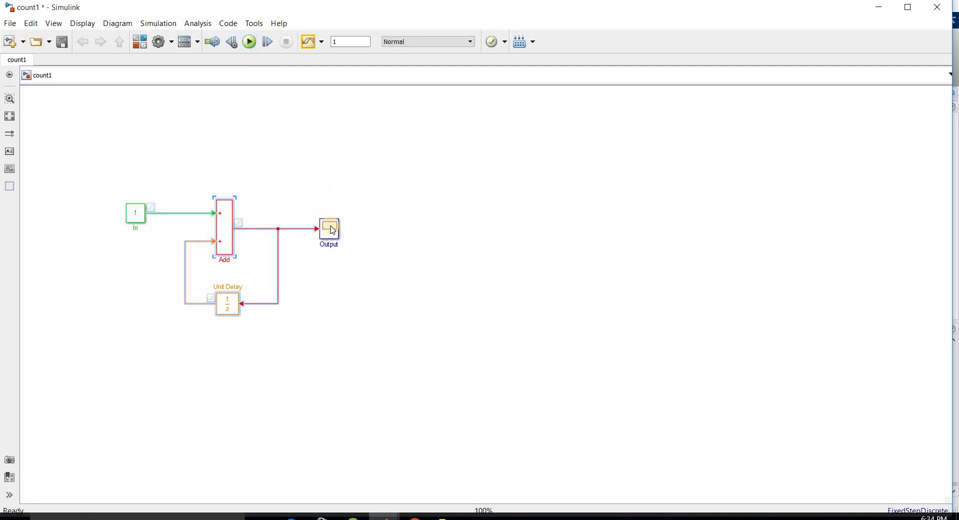
pyautogui.click(333, 230)
pyautogui.doubleClick(333, 230)
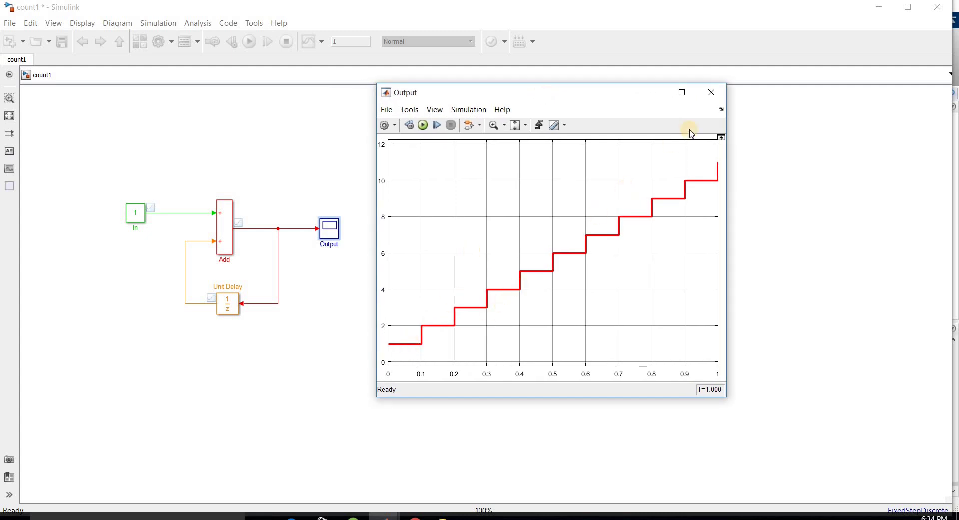
pyautogui.click(712, 94)
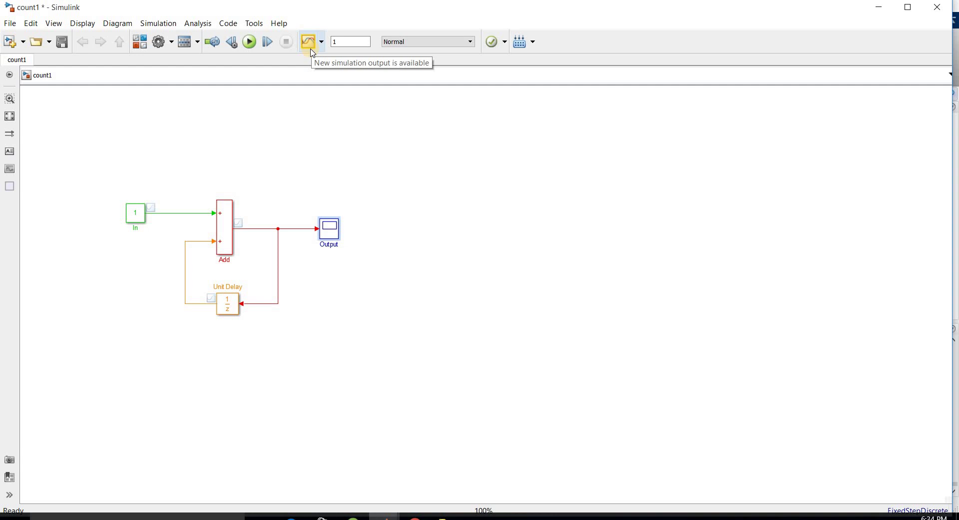
# Open the Simulation Data Inspector and size it to sit beside the count1 diagram
pyautogui.click(309, 44)
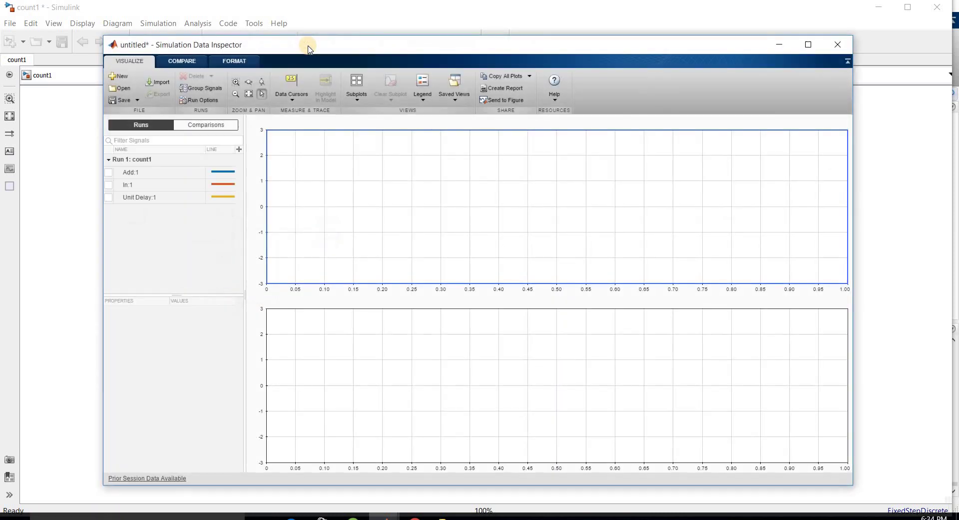
pyautogui.click(811, 44)
pyautogui.click(915, 6)
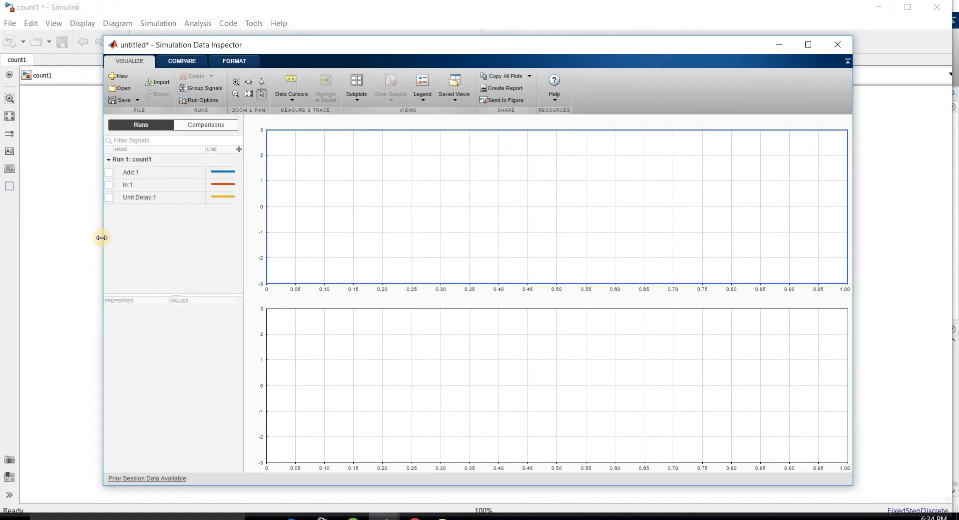
pyautogui.moveTo(101, 237); pyautogui.dragTo(371, 208)
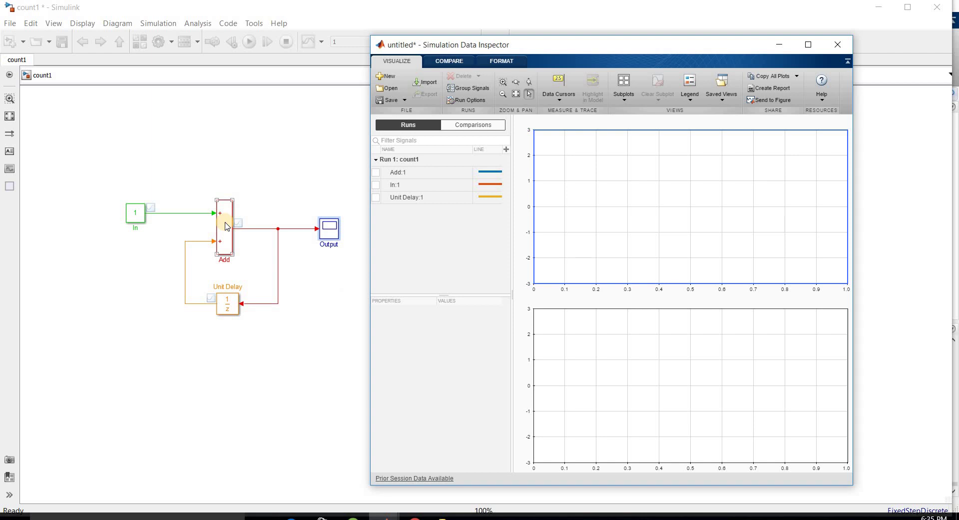
# Plot Add:1 with a dark red line, then overlay Unit Delay:1 in the top axes
pyautogui.click(255, 232)
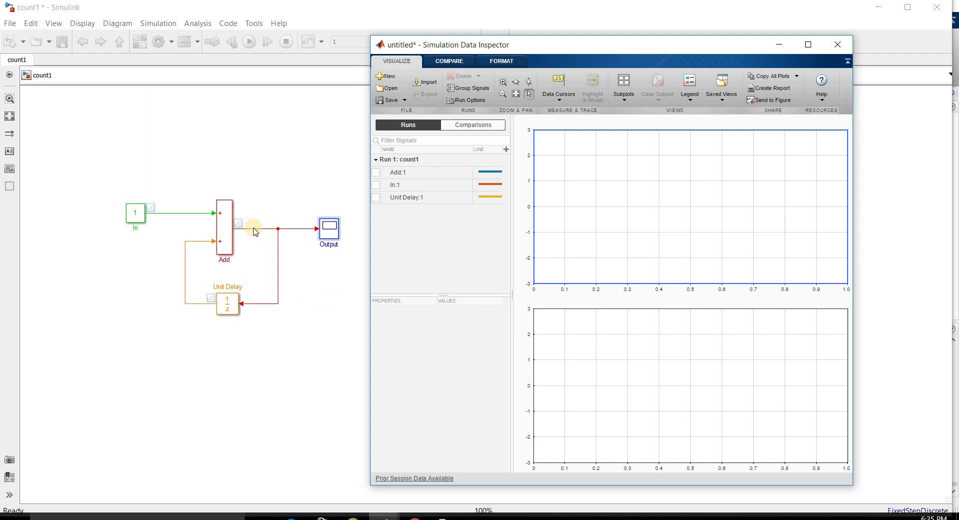
pyautogui.click(376, 172)
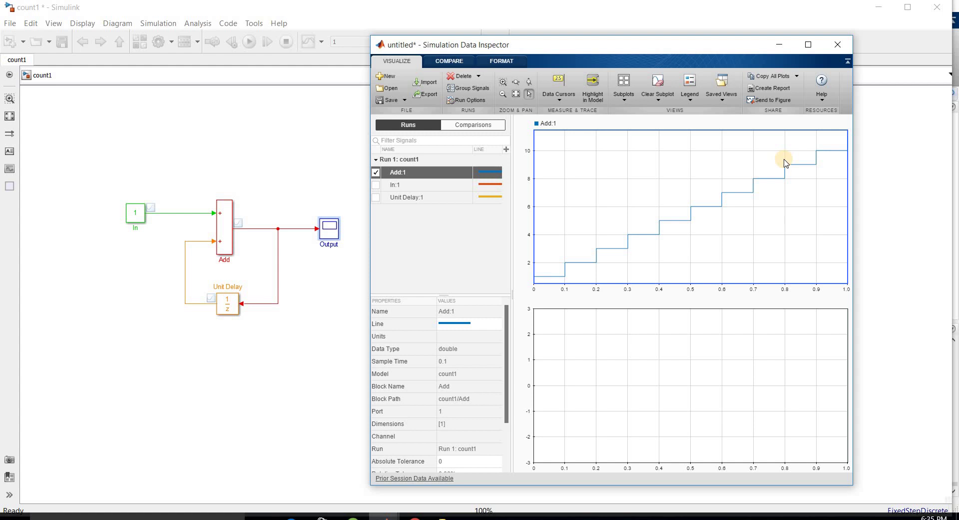
pyautogui.rightClick(483, 173)
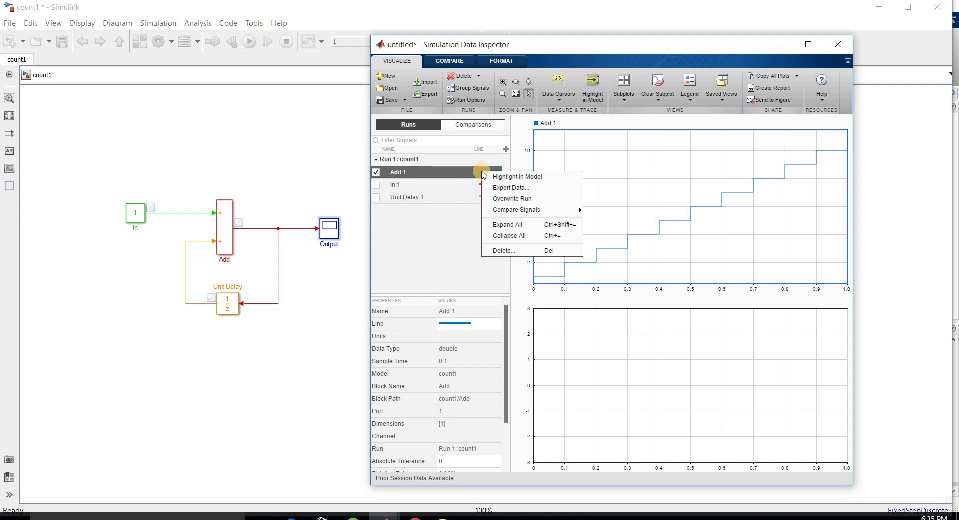
pyautogui.click(477, 172)
pyautogui.click(480, 172)
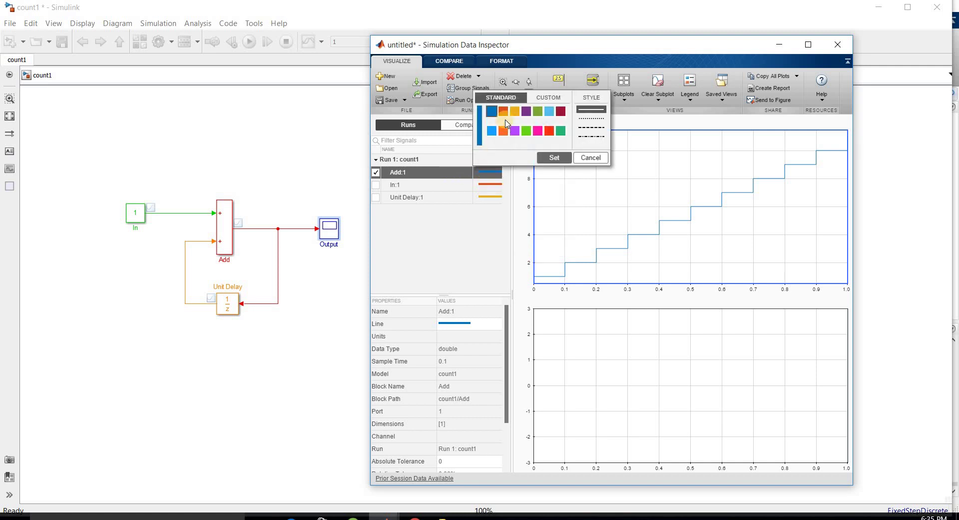
pyautogui.click(561, 110)
pyautogui.click(554, 158)
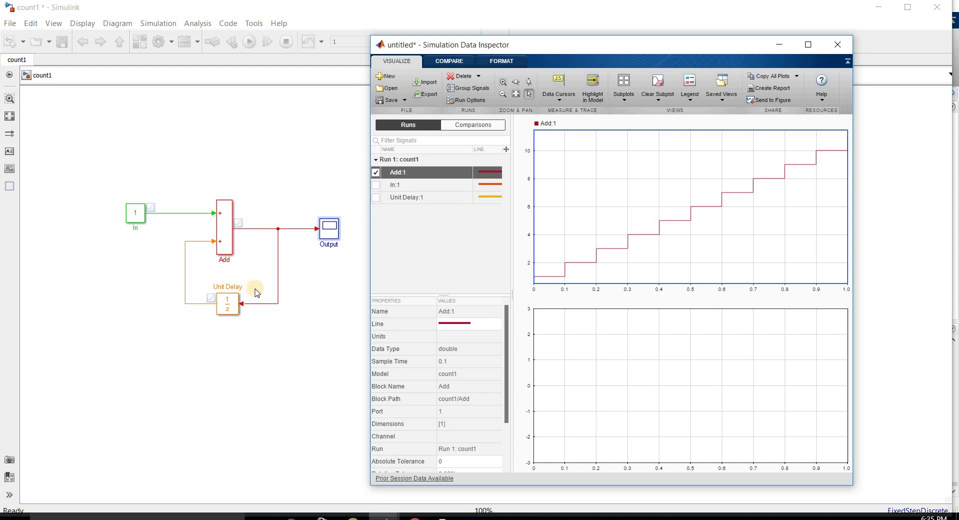
pyautogui.click(228, 302)
pyautogui.click(376, 197)
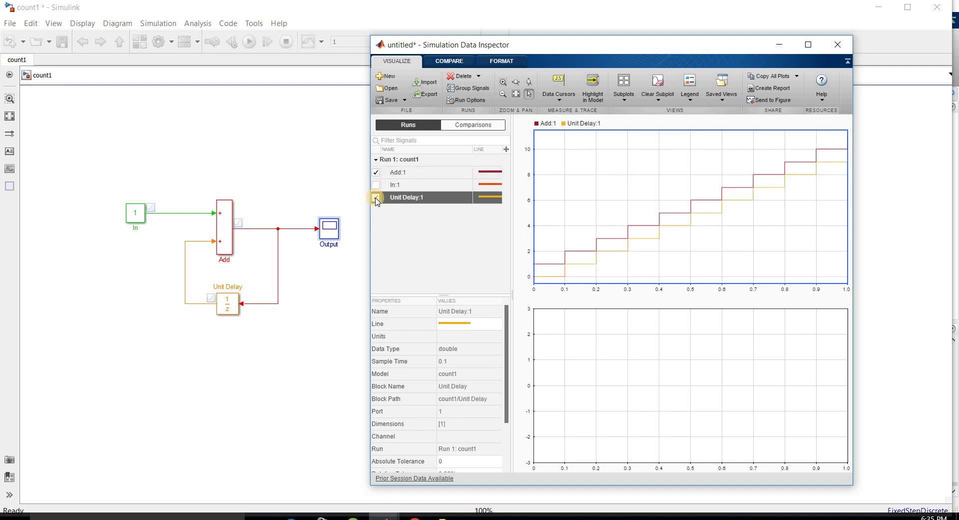
# Give the Unit Delay:1 trace a blue line colour against the dark red Add:1
pyautogui.click(491, 197)
pyautogui.click(492, 136)
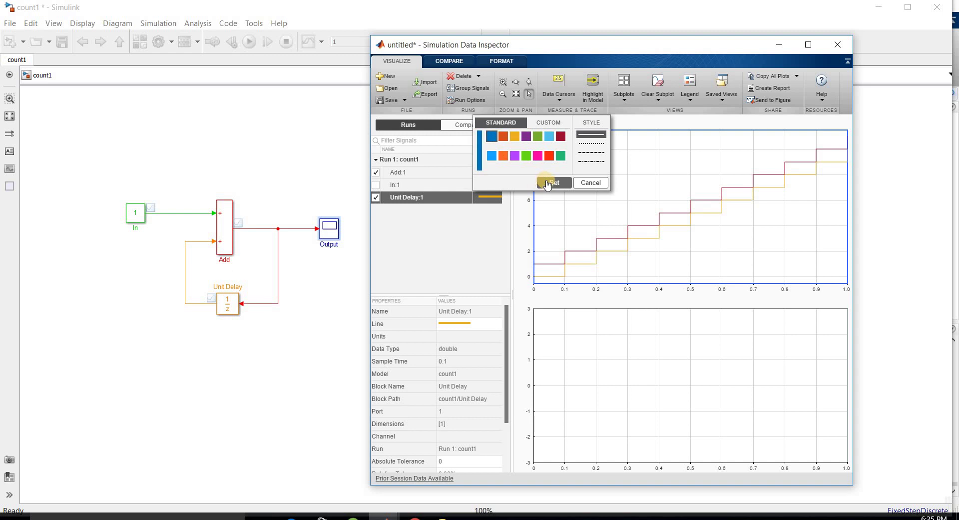
pyautogui.click(548, 183)
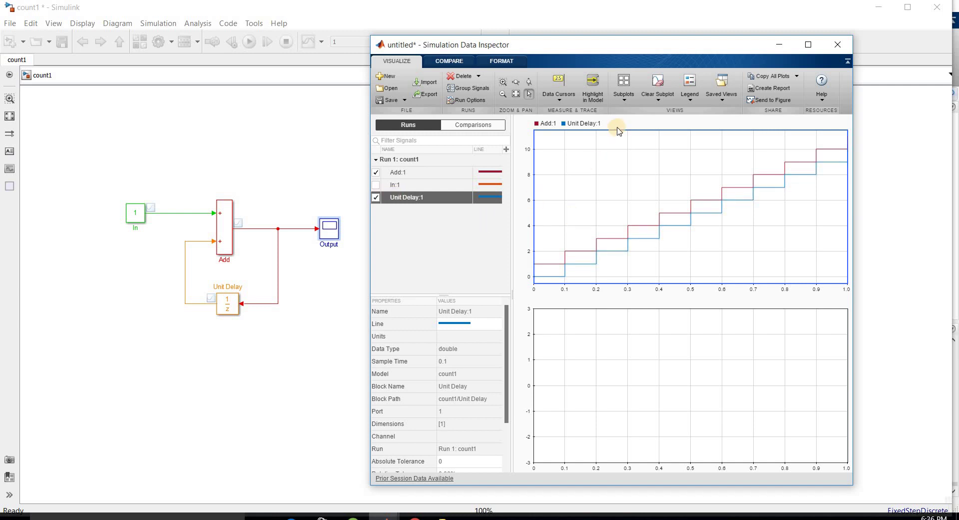
pyautogui.click(622, 104)
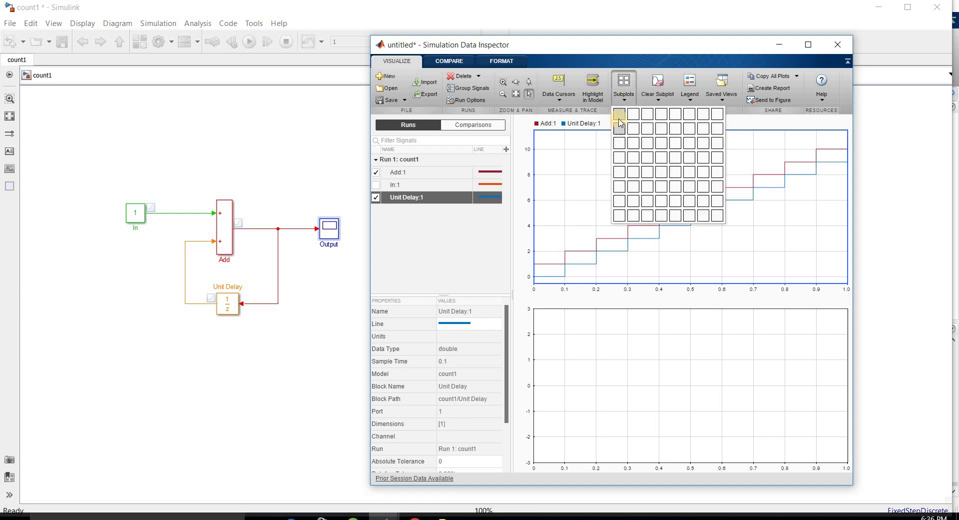
# Split the plot area into two stacked plots, leaving Add:1 alone on top
pyautogui.click(619, 114)
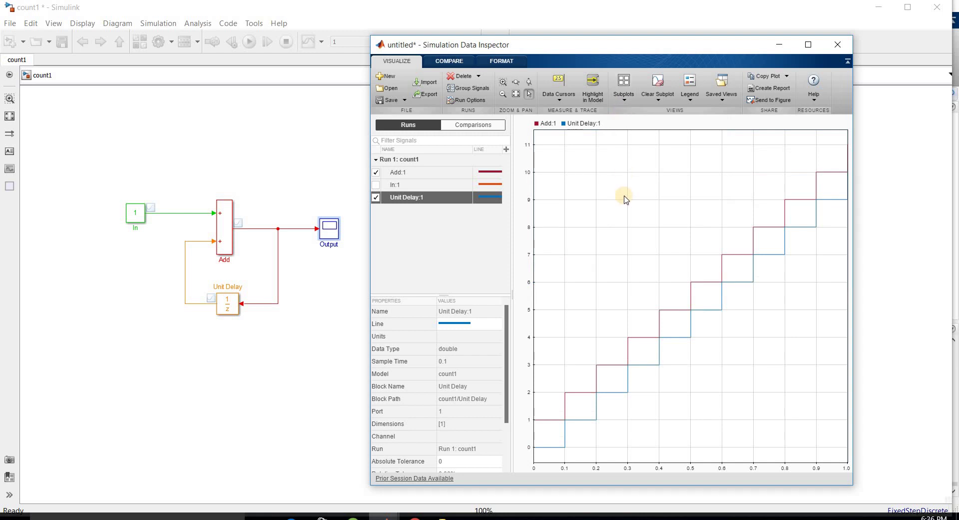
pyautogui.click(627, 102)
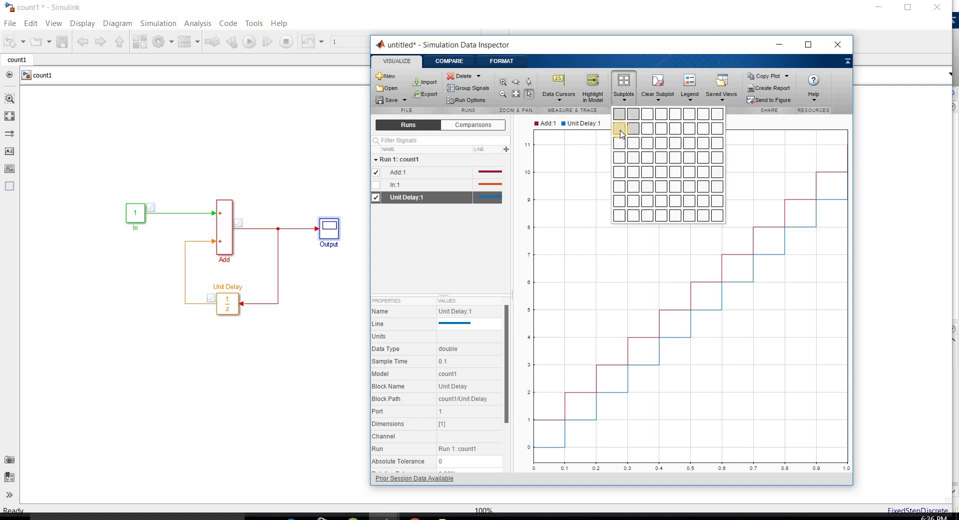
pyautogui.click(622, 134)
pyautogui.click(376, 197)
# Overlay Add:1 and Unit Delay:1 together in the lower plot
pyautogui.click(584, 320)
pyautogui.click(376, 198)
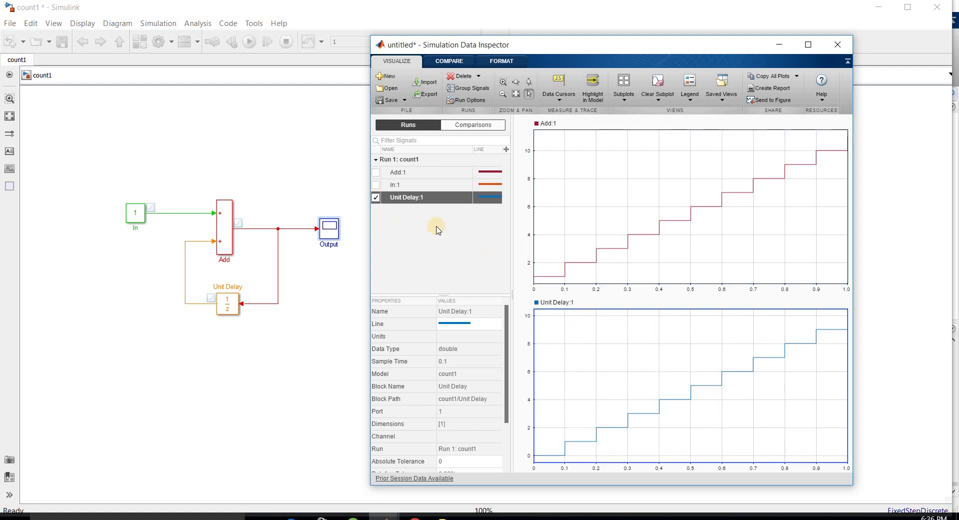
pyautogui.click(376, 197)
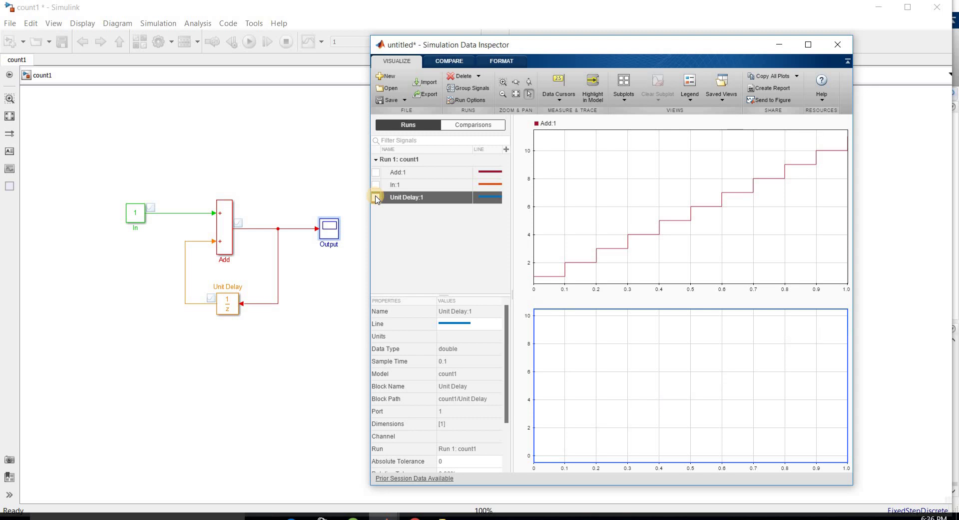
pyautogui.click(376, 172)
pyautogui.click(376, 200)
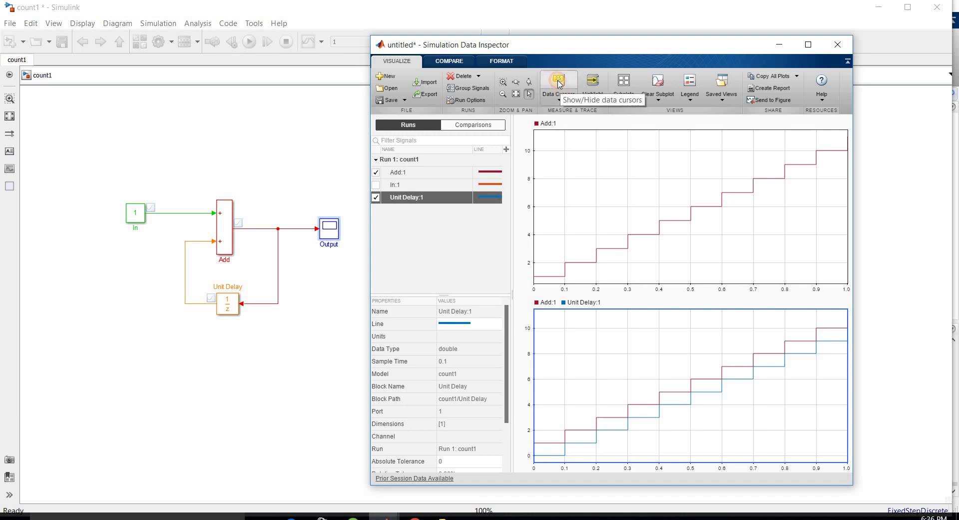
# Enable data cursors, keep Unit Delay:1 alone below, and read 7.0 and 6.0 at 0.60
pyautogui.click(559, 84)
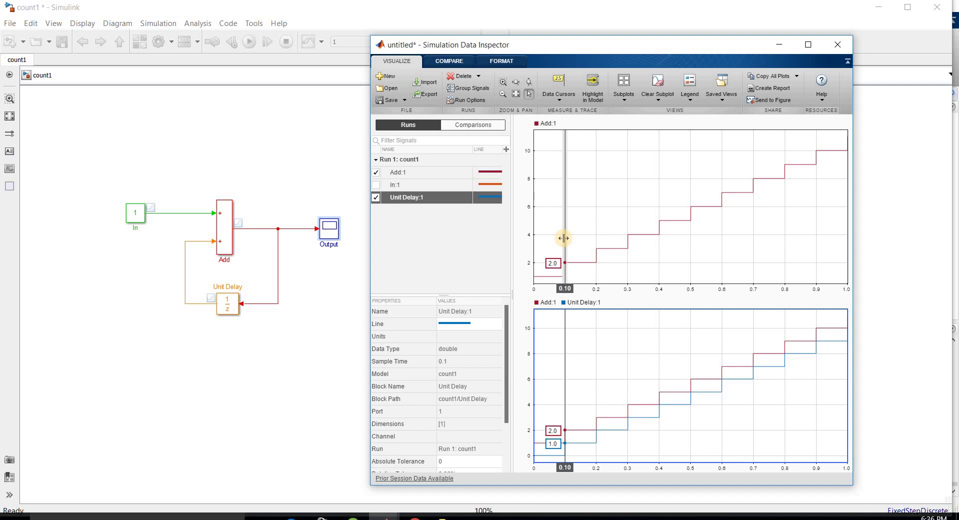
pyautogui.moveTo(564, 238); pyautogui.dragTo(656, 209)
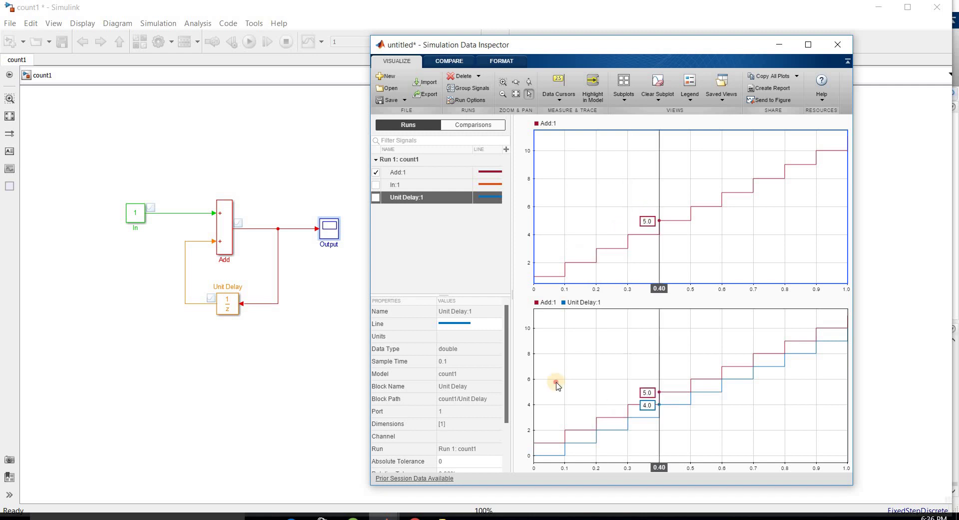
pyautogui.click(375, 172)
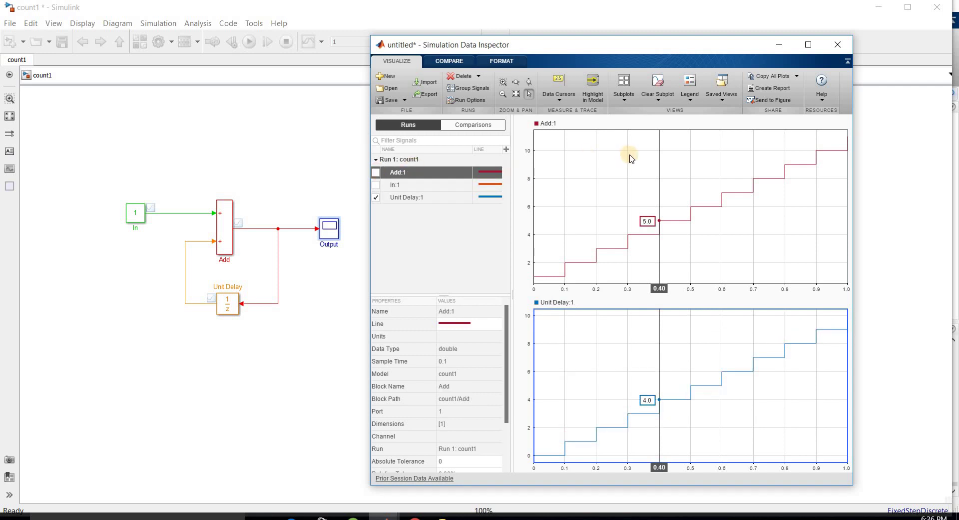
pyautogui.click(702, 149)
pyautogui.moveTo(622, 160); pyautogui.dragTo(722, 159)
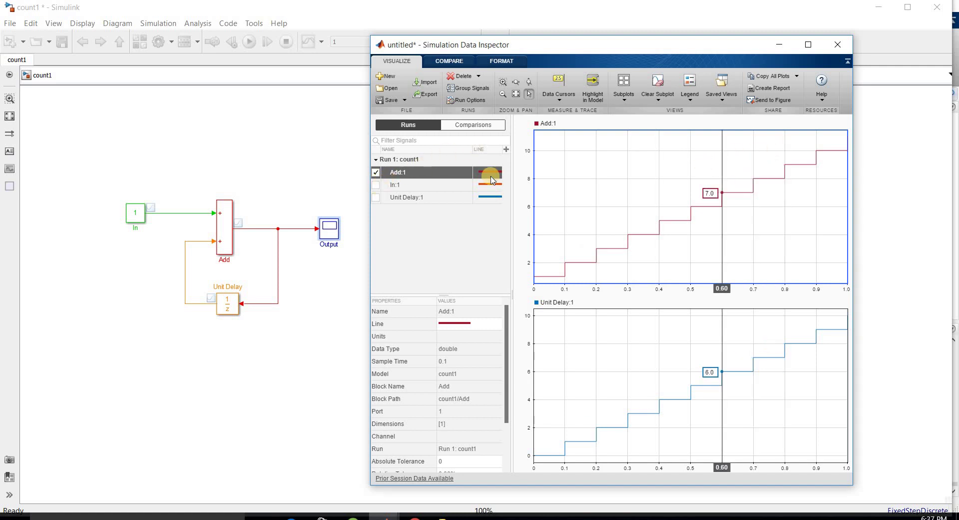
# Highlight Add:1's source block in the model, then re-run the simulation
pyautogui.rightClick(419, 173)
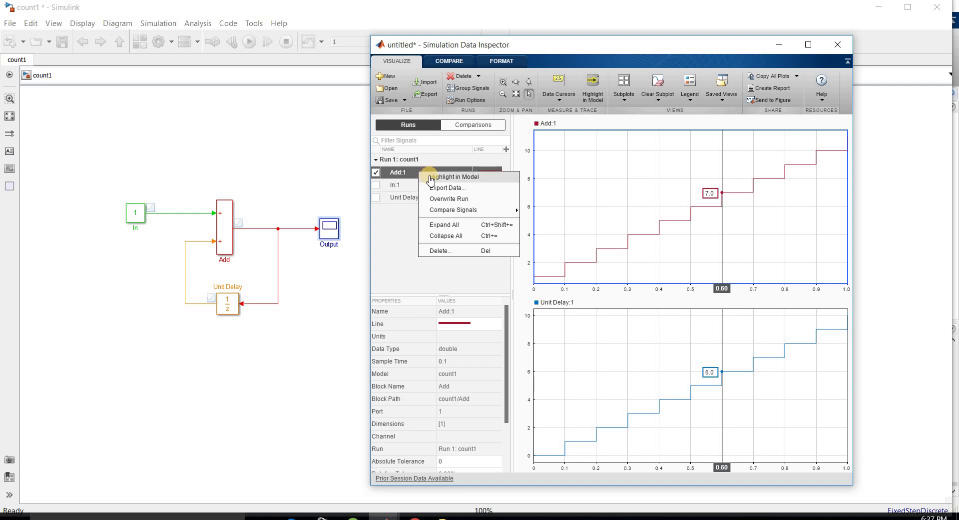
pyautogui.click(450, 177)
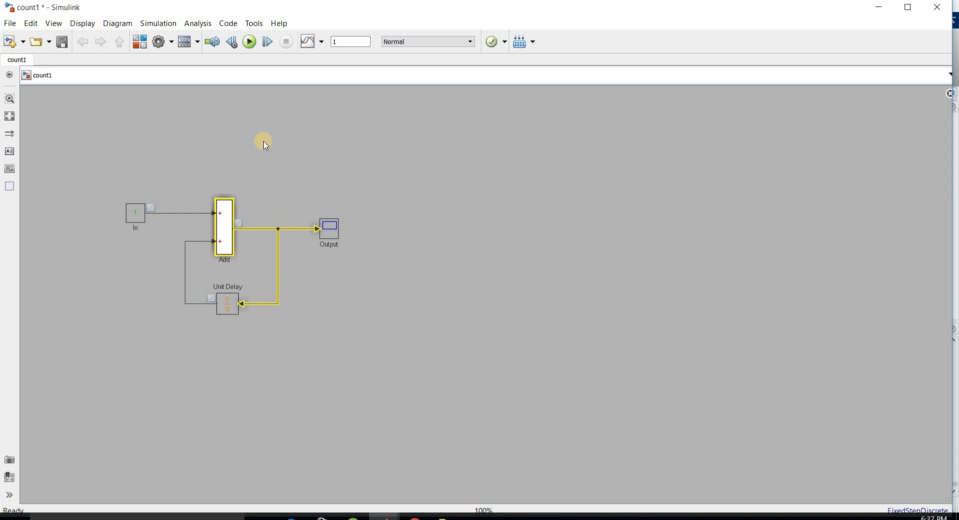
pyautogui.click(252, 46)
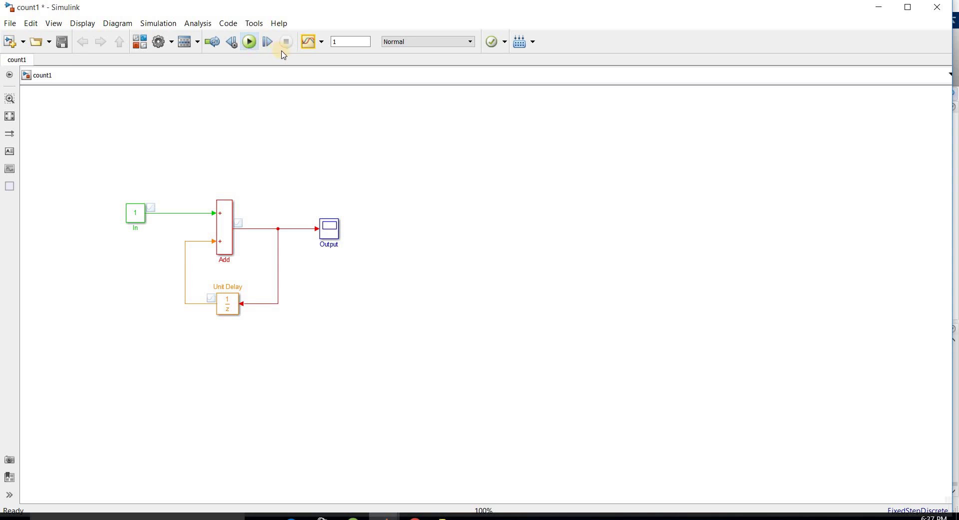
# In the Data Inspector, delete Run 2 and its signals, confirming with Yes
pyautogui.click(307, 44)
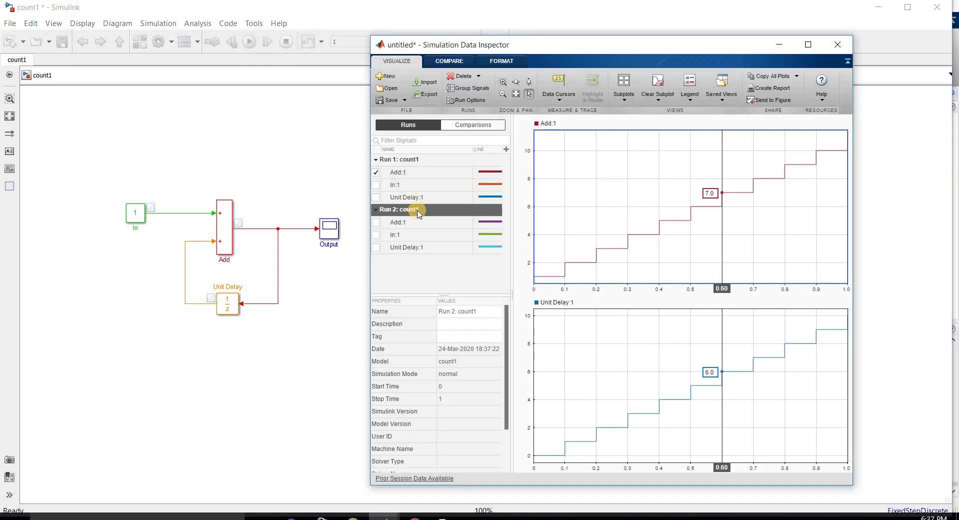
pyautogui.click(418, 213)
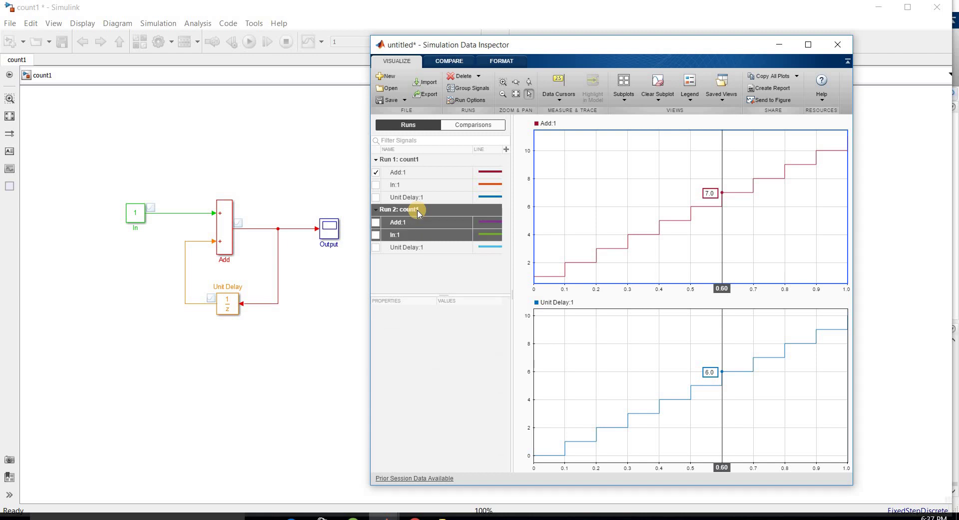
pyautogui.press('Delete')
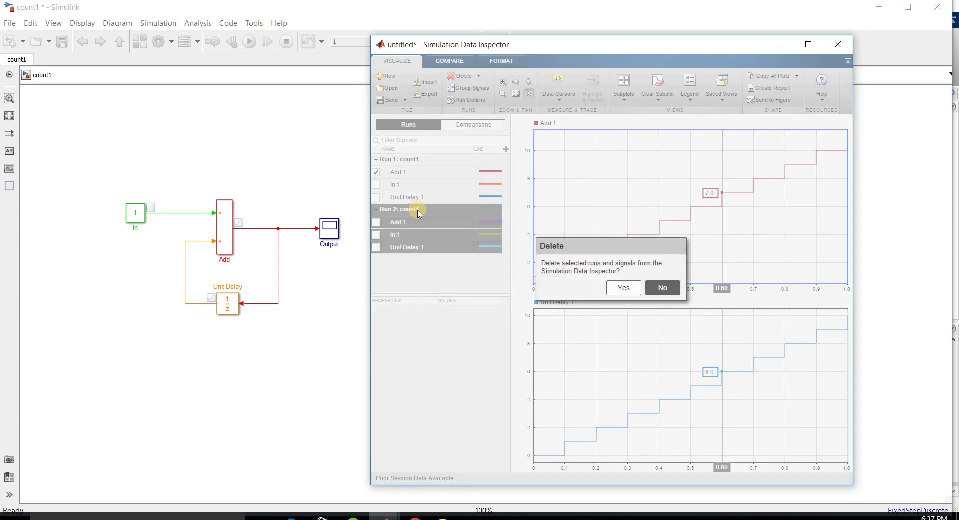
pyautogui.click(624, 289)
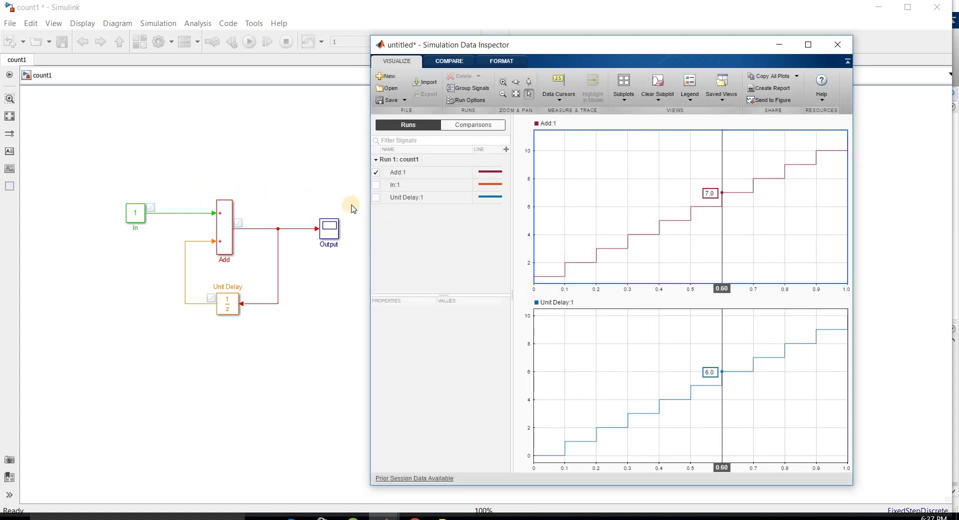
# Change the In block's constant to 5, re-run count1, and view Run 3 in the Data Inspector
pyautogui.doubleClick(137, 216)
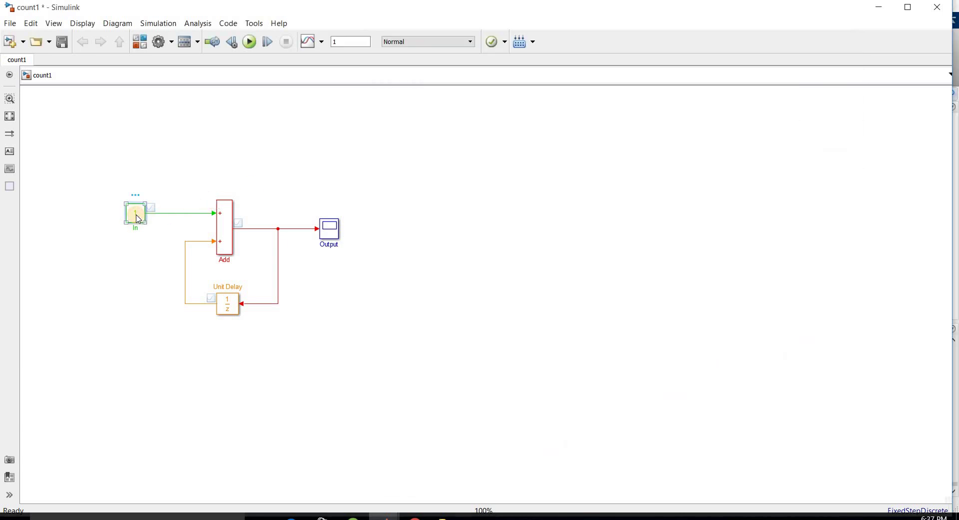
pyautogui.write('5')
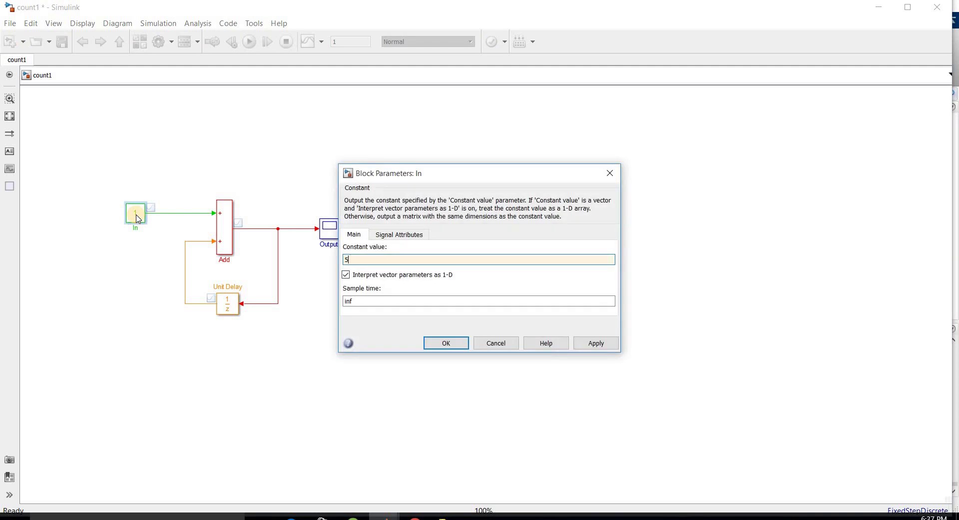
pyautogui.press('Return')
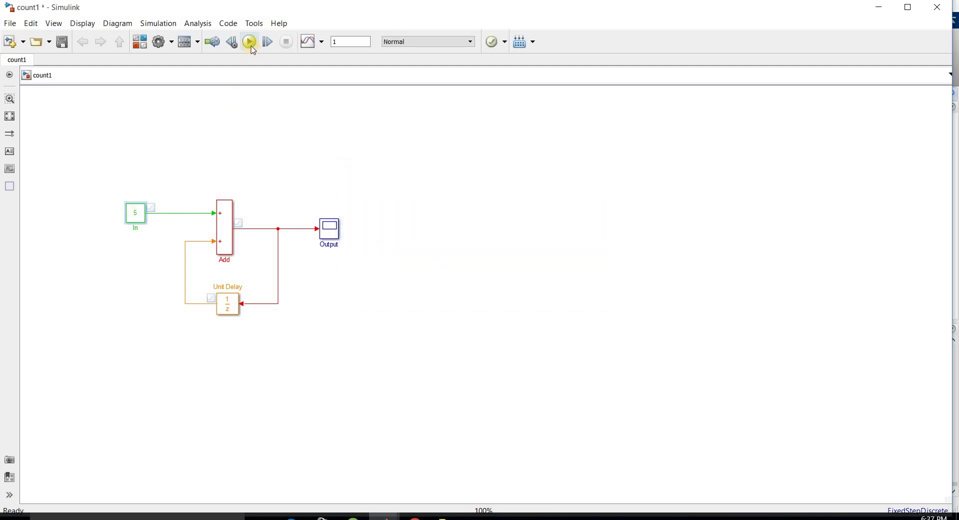
pyautogui.click(251, 46)
pyautogui.click(302, 42)
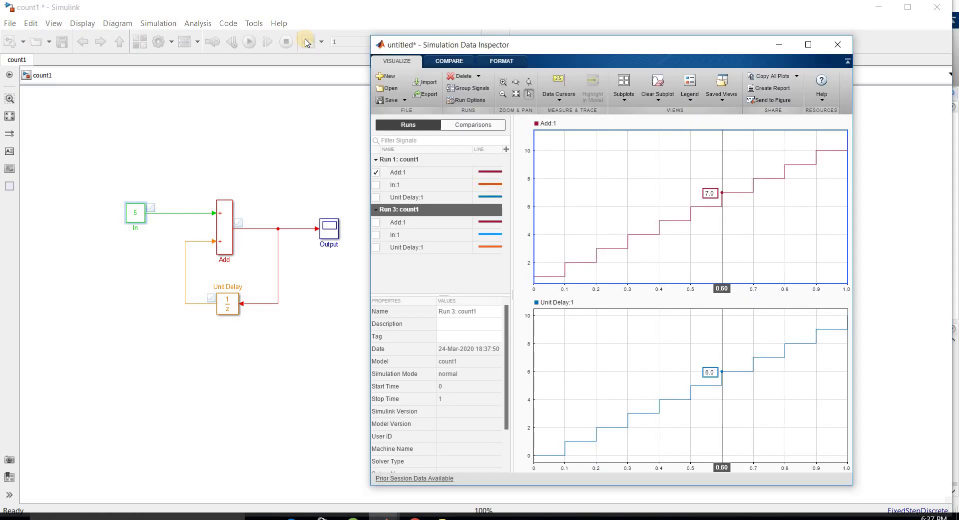
# Plot Run 3's Add:1 as a blue line over Run 1's red Add:1 and select it
pyautogui.click(376, 223)
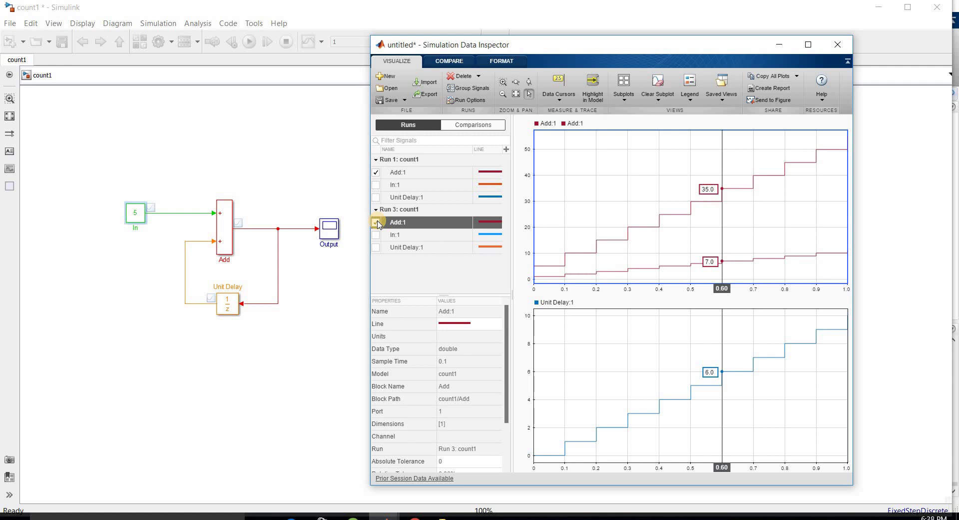
pyautogui.click(488, 222)
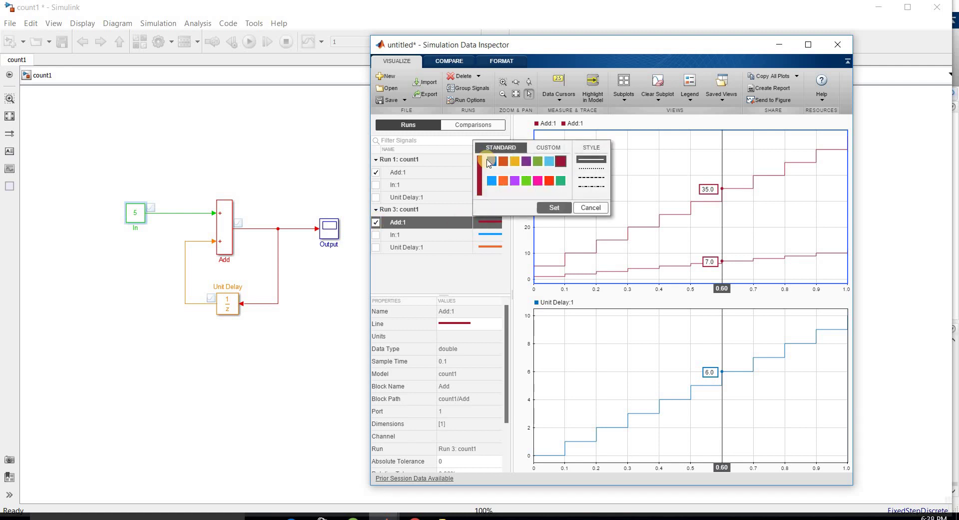
pyautogui.click(491, 161)
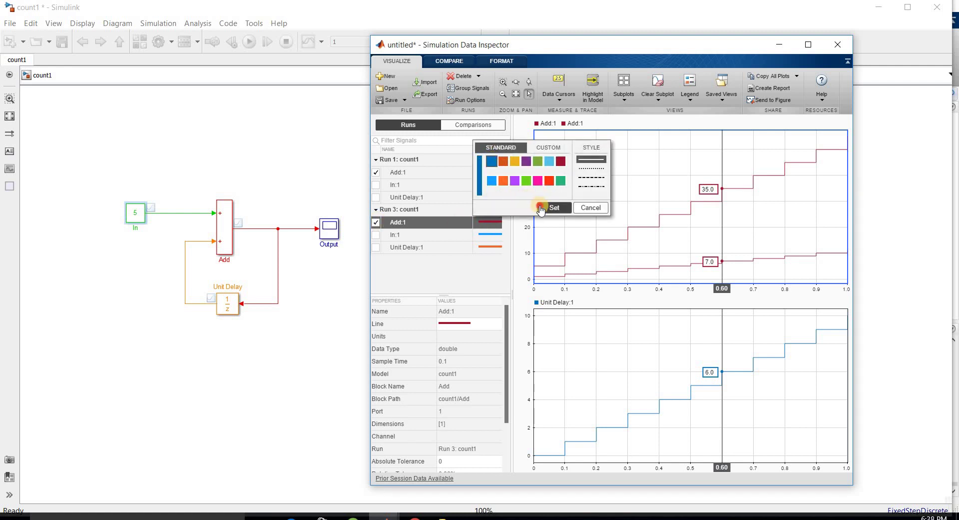
pyautogui.click(541, 209)
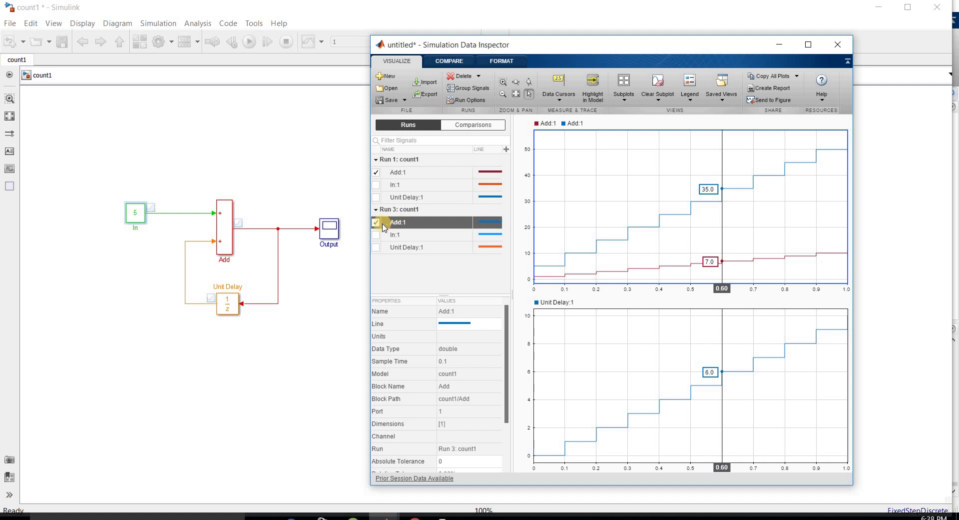
pyautogui.click(541, 266)
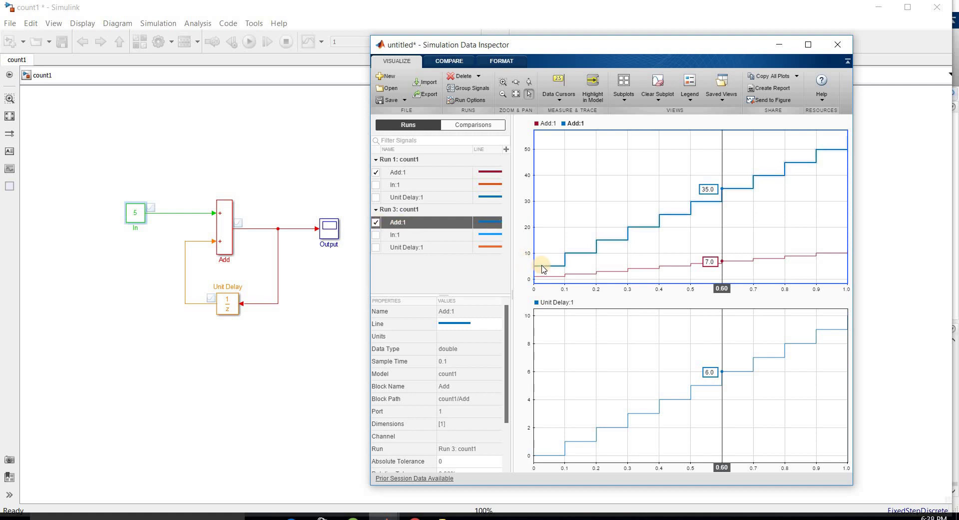
# Move the data cursor to t=0.20, reading Run 3's Add:1 at 15.0 versus Run 1's 3.0
pyautogui.moveTo(719, 213); pyautogui.dragTo(533, 268)
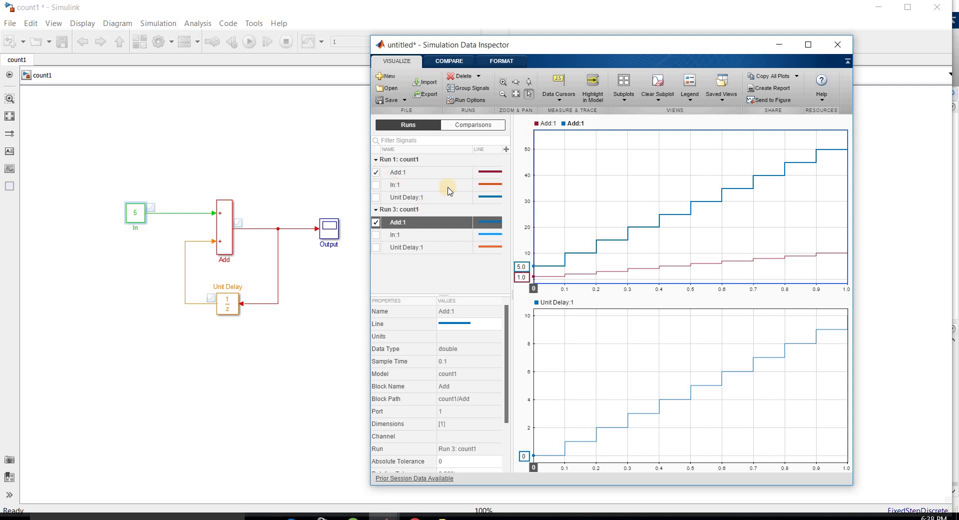
pyautogui.moveTo(531, 245); pyautogui.dragTo(591, 254)
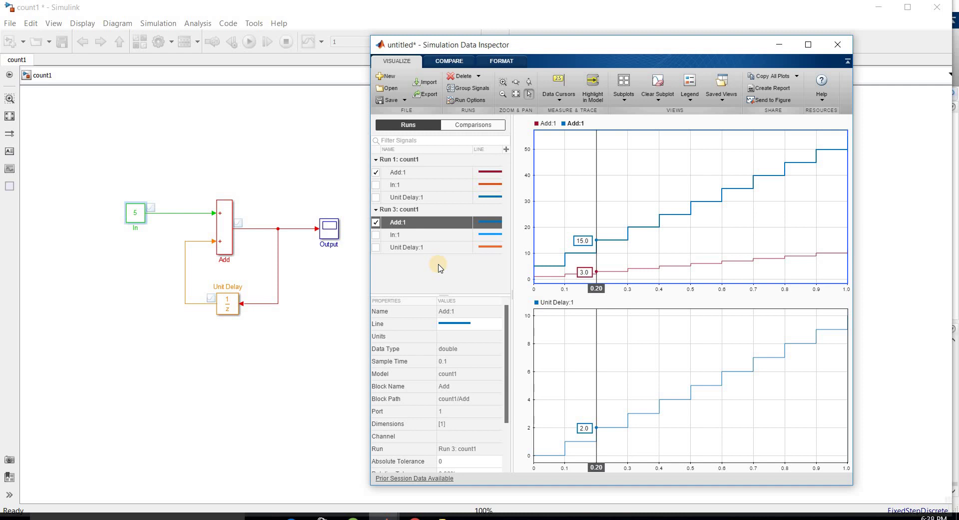
# Compare Run 3 with baseline Run 1, reviewing Add:1 (max difference 44) and In:1 (4)
pyautogui.click(460, 130)
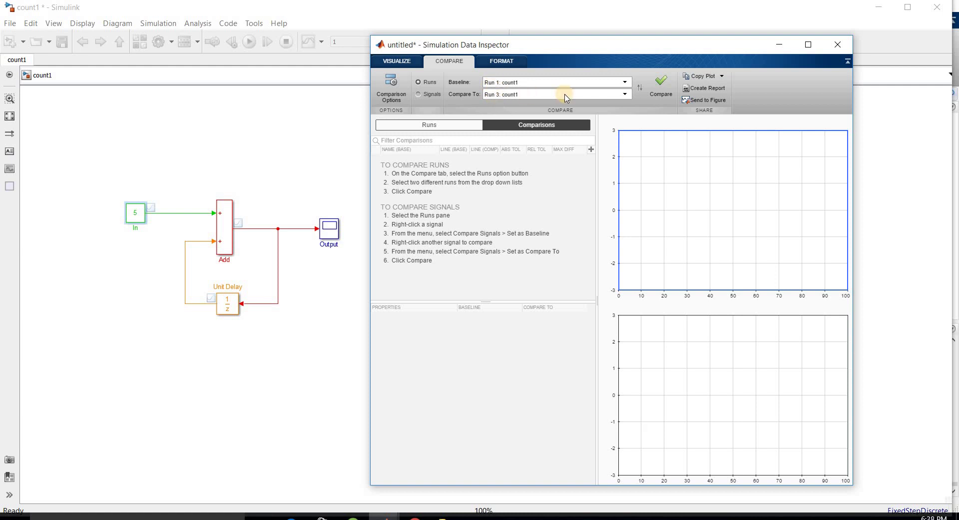
pyautogui.click(624, 86)
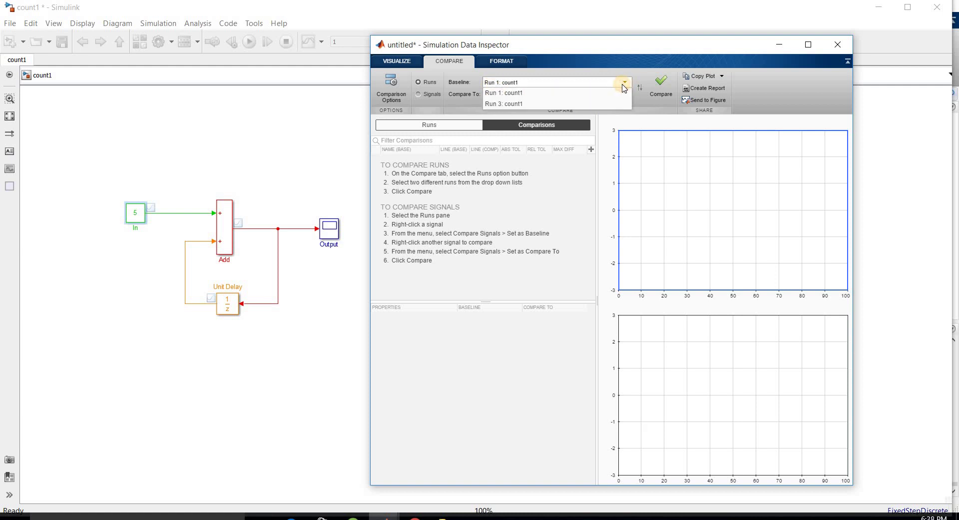
pyautogui.click(624, 92)
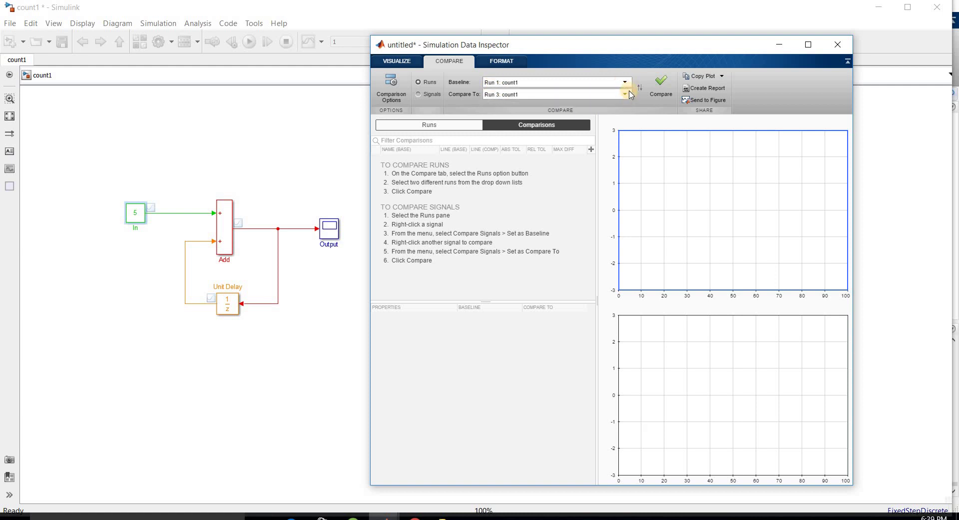
pyautogui.click(661, 85)
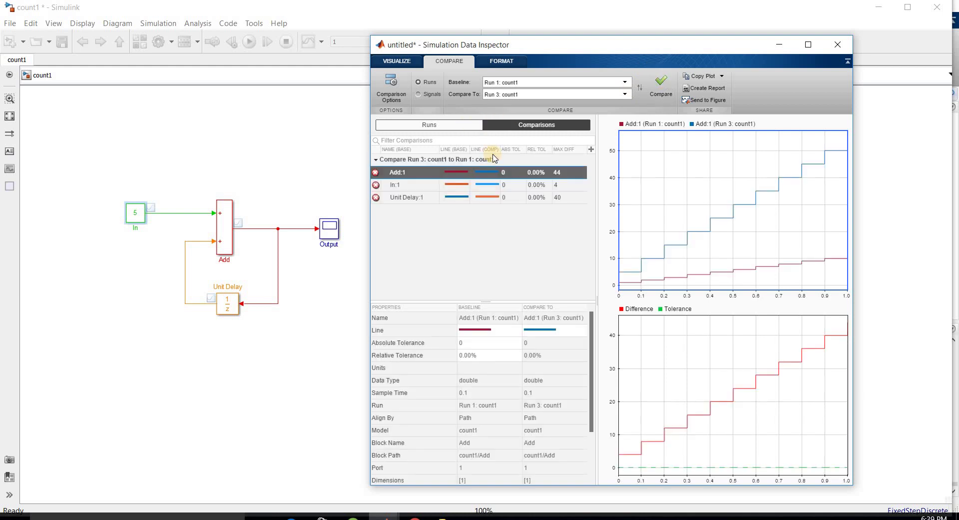
pyautogui.click(393, 183)
pyautogui.click(392, 173)
# Delete In:1 from the comparison, reselect Add:1, and widen the difference plots
pyautogui.click(378, 186)
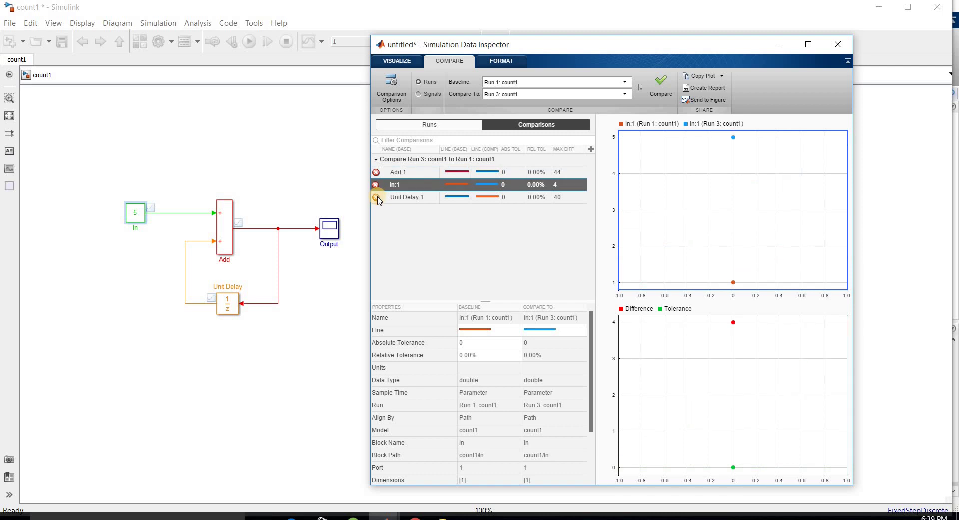
pyautogui.press('Delete')
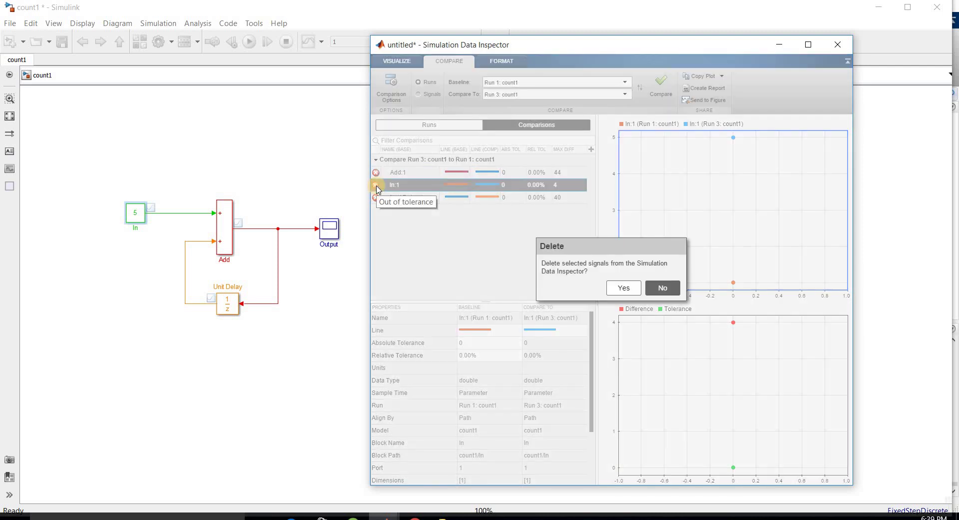
pyautogui.click(625, 288)
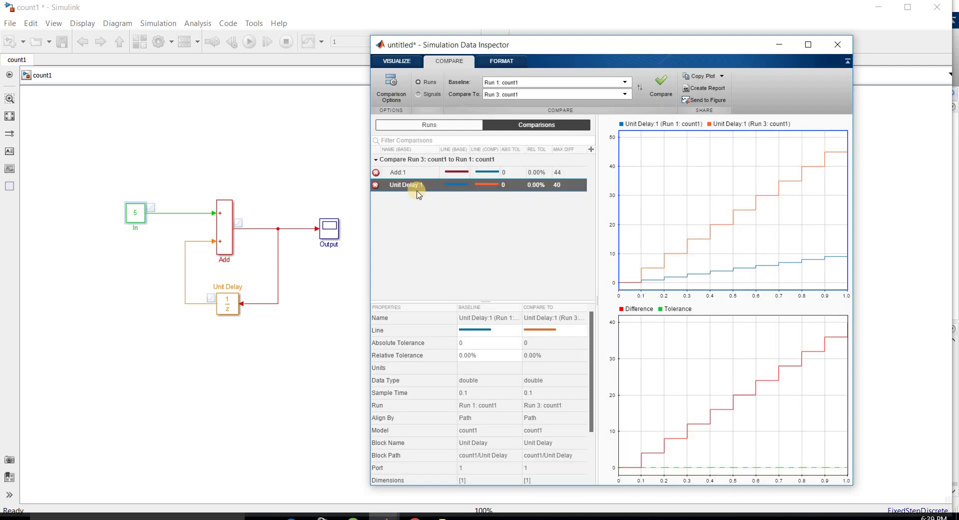
pyautogui.click(404, 173)
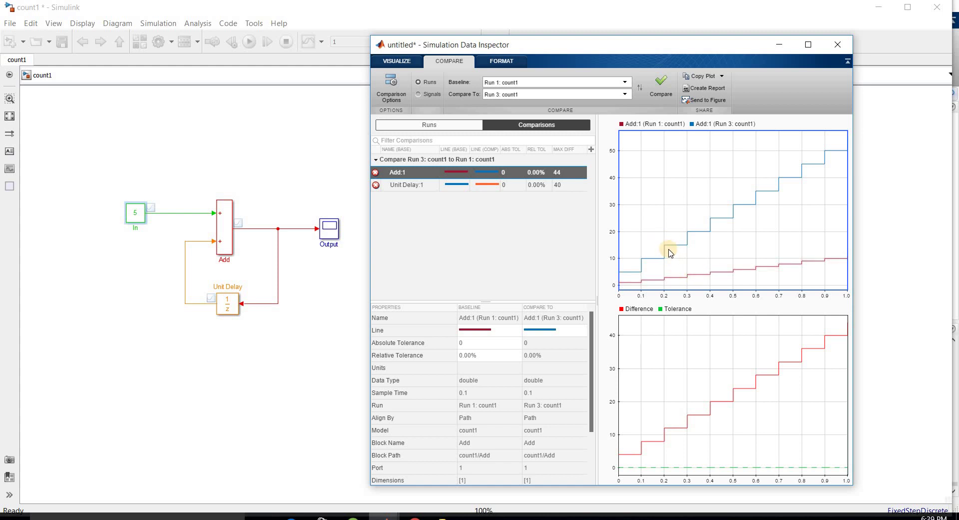
pyautogui.moveTo(596, 253); pyautogui.dragTo(454, 252)
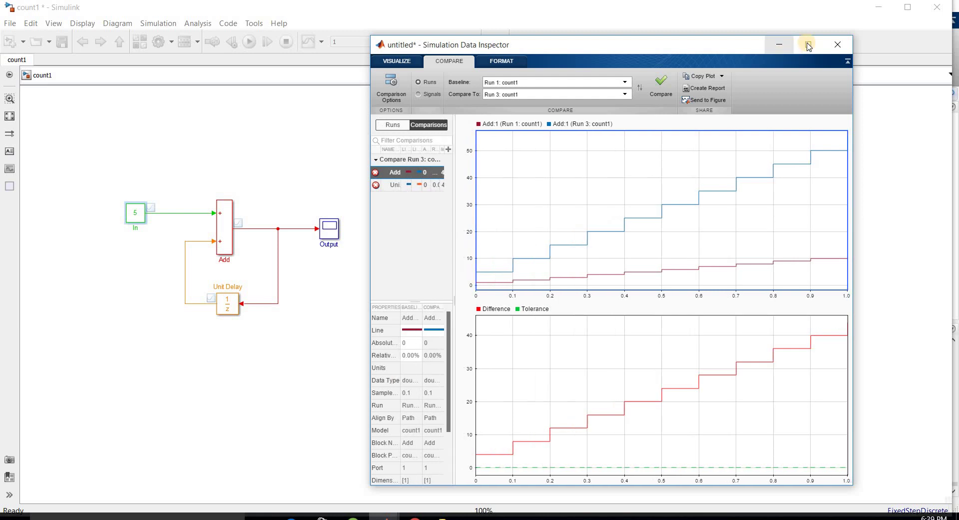
# Maximize the Data Inspector and emphasize Run 3's Add:1 line, then Run 1's Add:1 line
pyautogui.click(808, 45)
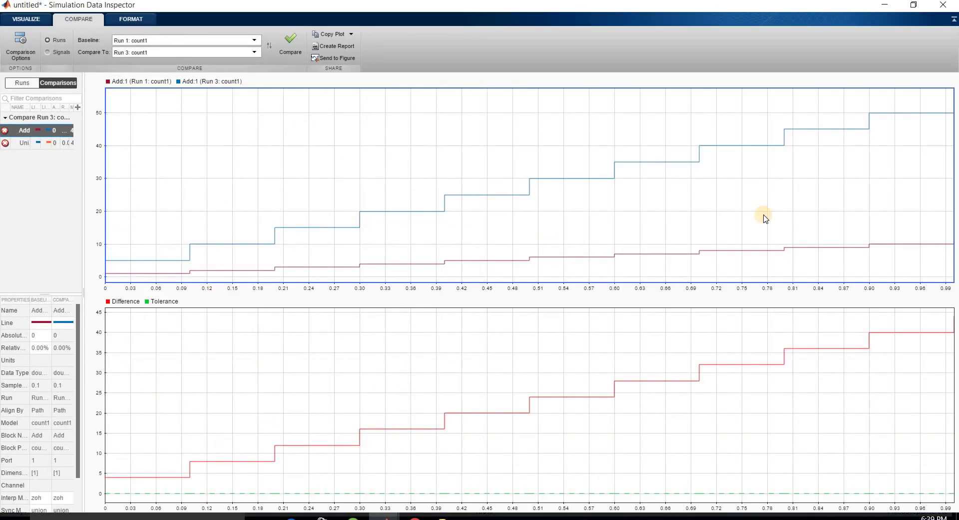
pyautogui.click(242, 245)
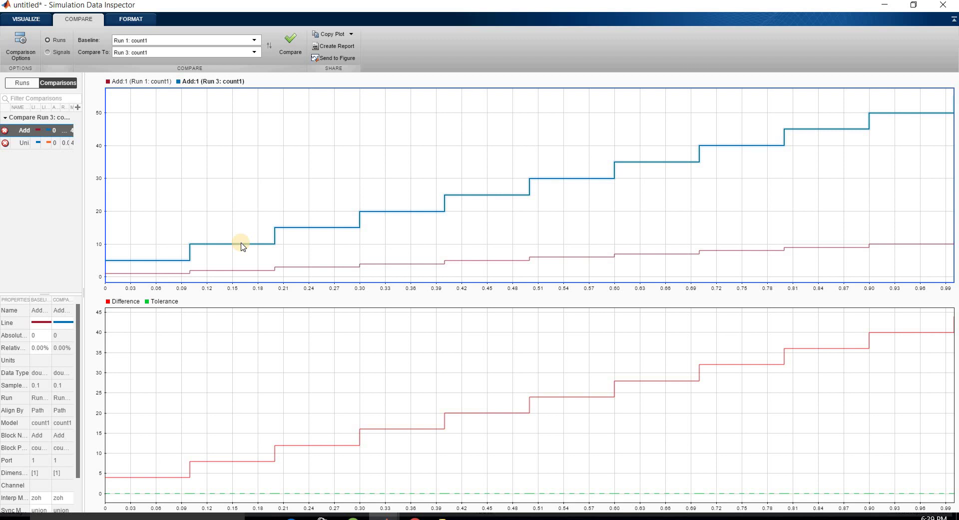
pyautogui.click(241, 270)
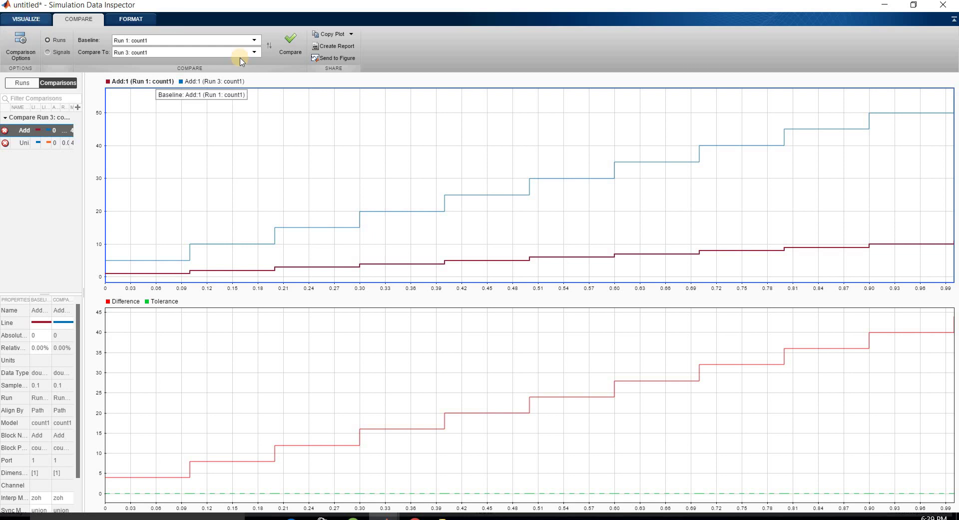
pyautogui.click(25, 20)
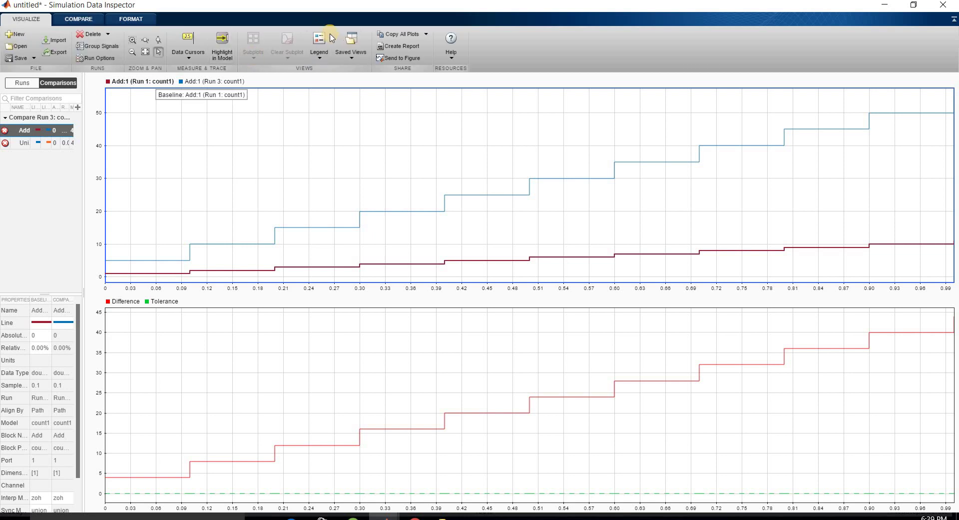
# Add a data cursor and step it through 0, 0.100 and 0.200 to read Add:1 (15.0 vs 3.0)
pyautogui.click(188, 43)
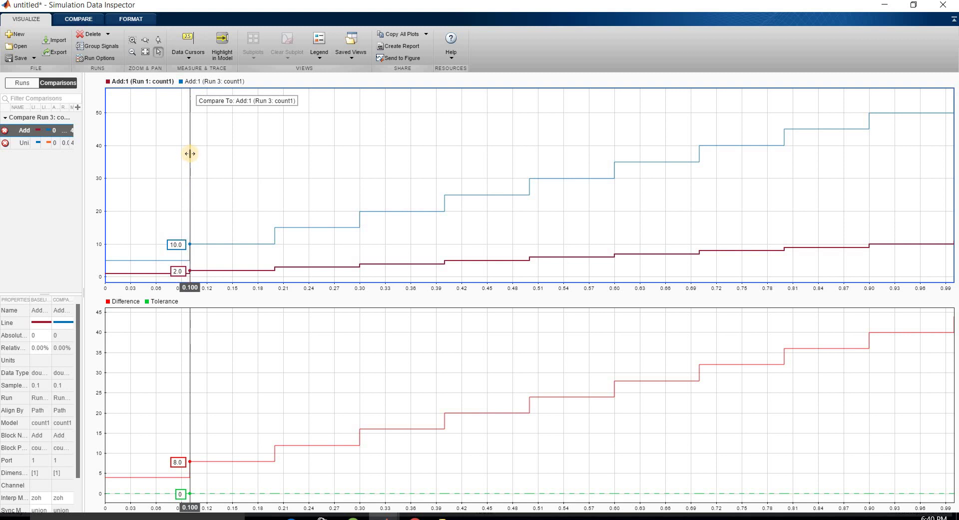
pyautogui.press('Right')
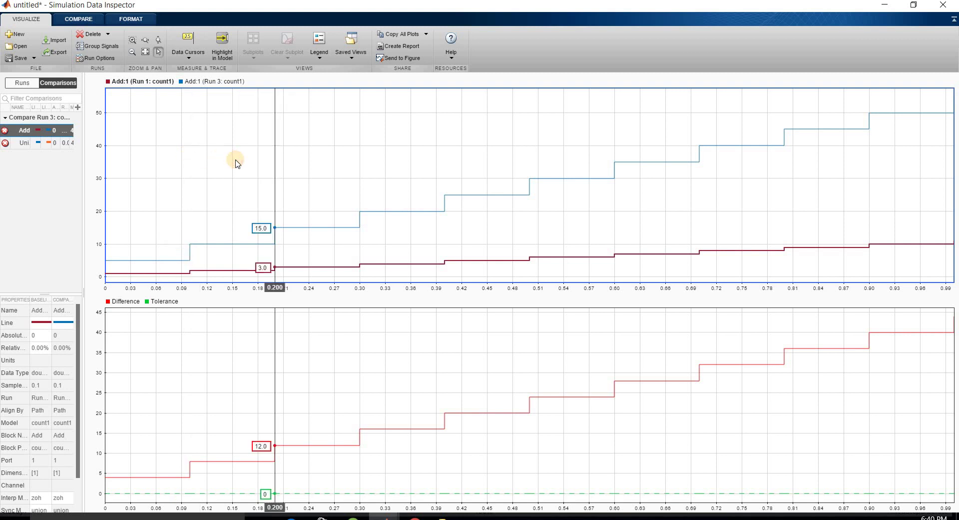
pyautogui.moveTo(272, 163); pyautogui.dragTo(100, 266)
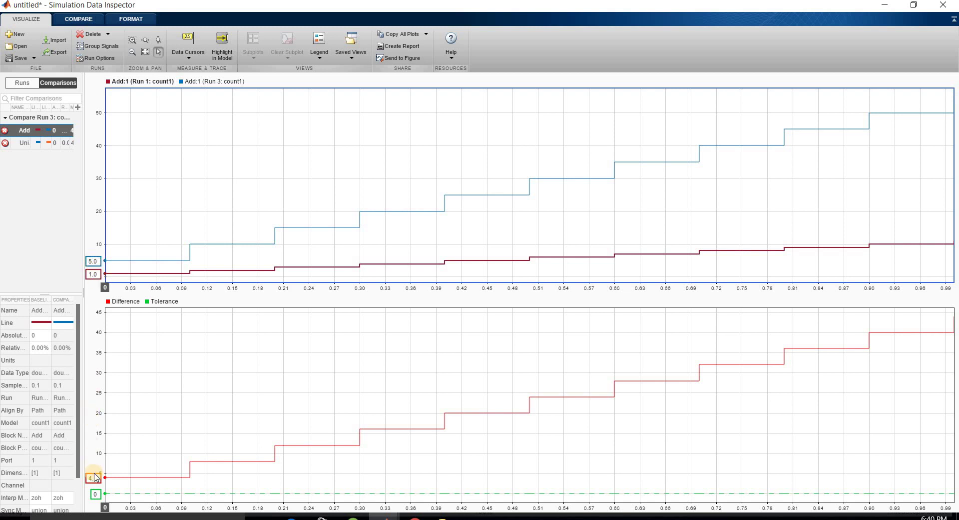
pyautogui.moveTo(105, 245); pyautogui.dragTo(182, 255)
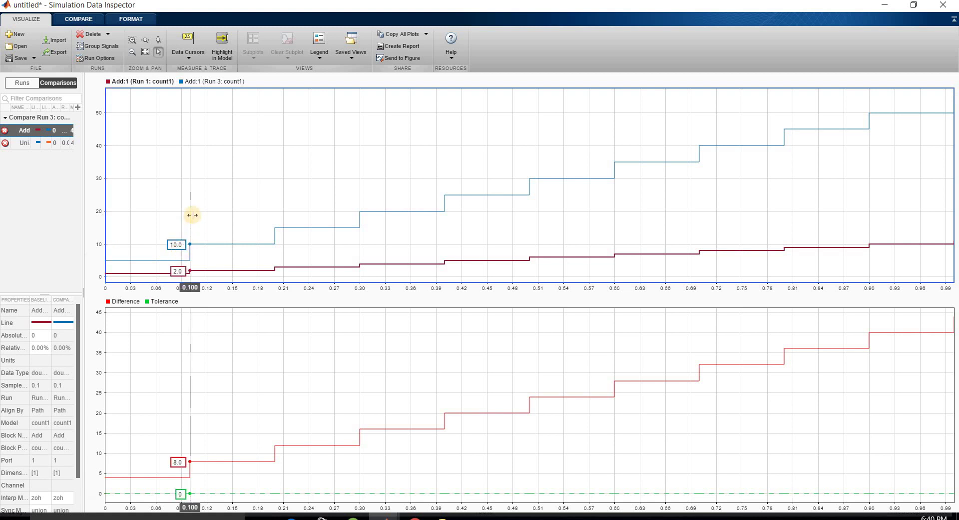
pyautogui.moveTo(190, 213); pyautogui.dragTo(440, 197)
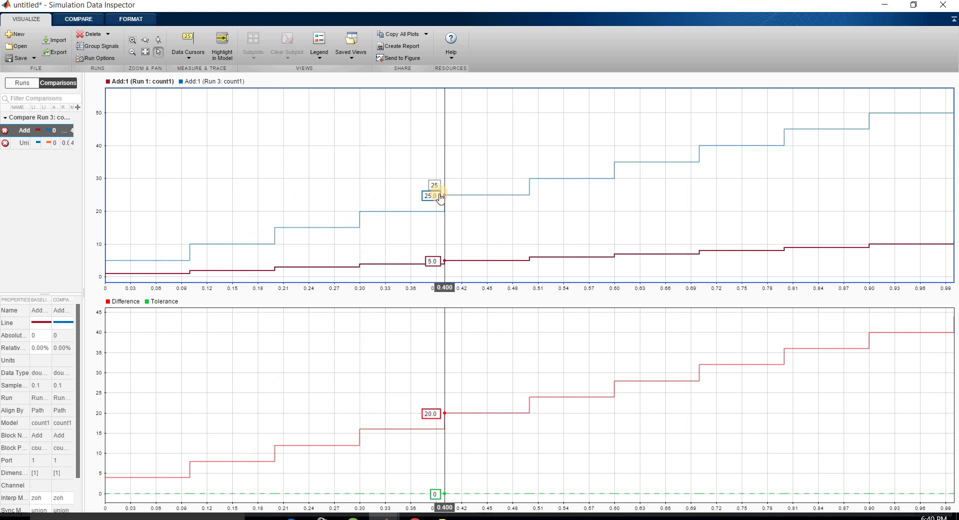
pyautogui.click(22, 83)
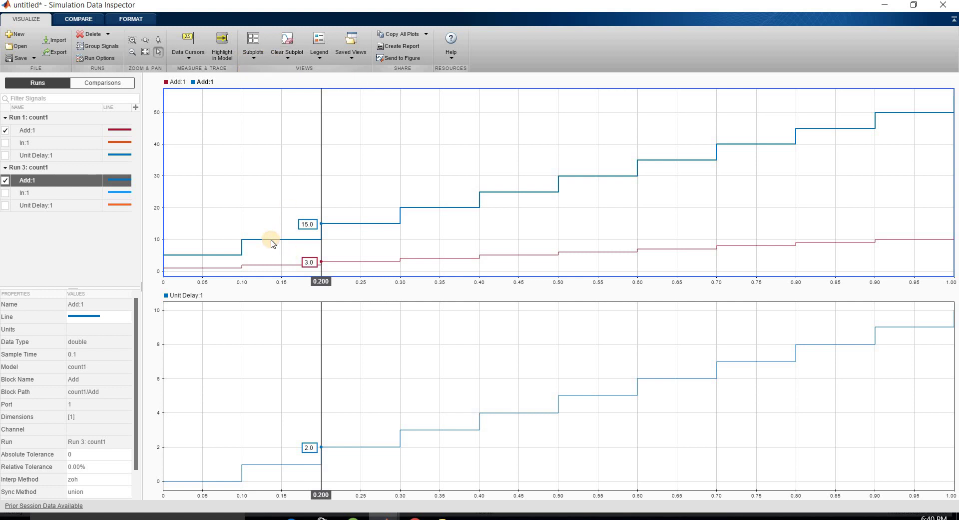
# Highlight Add:1's source block in count1, then return to the Data Inspector's lower Unit Delay:1 plot
pyautogui.click(222, 48)
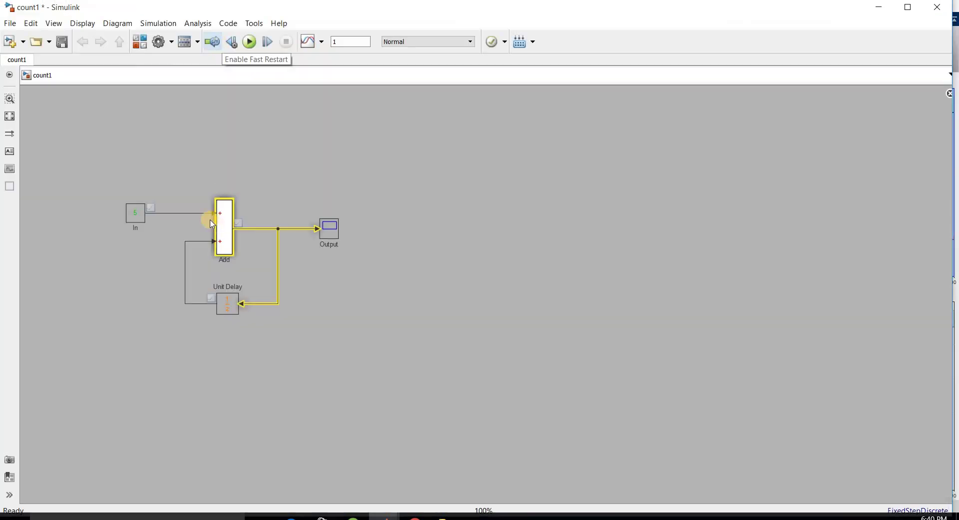
pyautogui.click(267, 258)
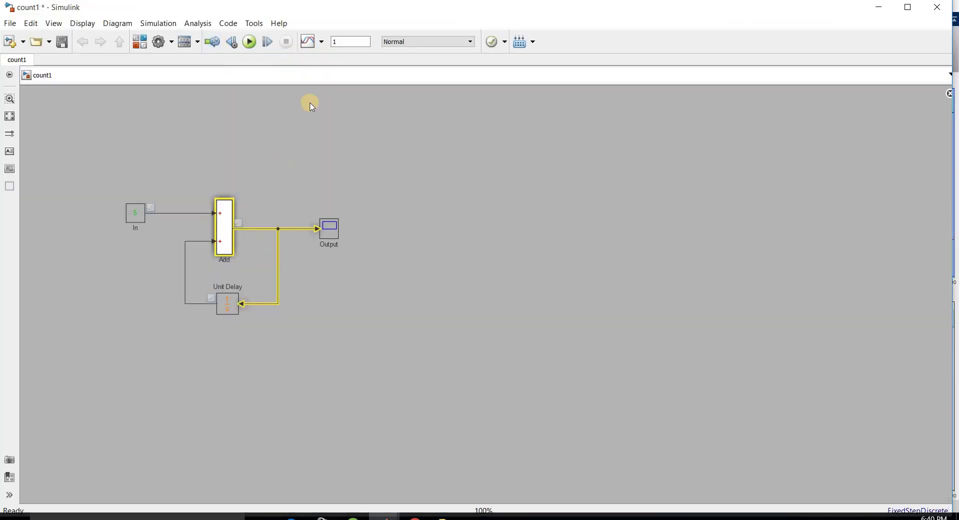
pyautogui.click(310, 45)
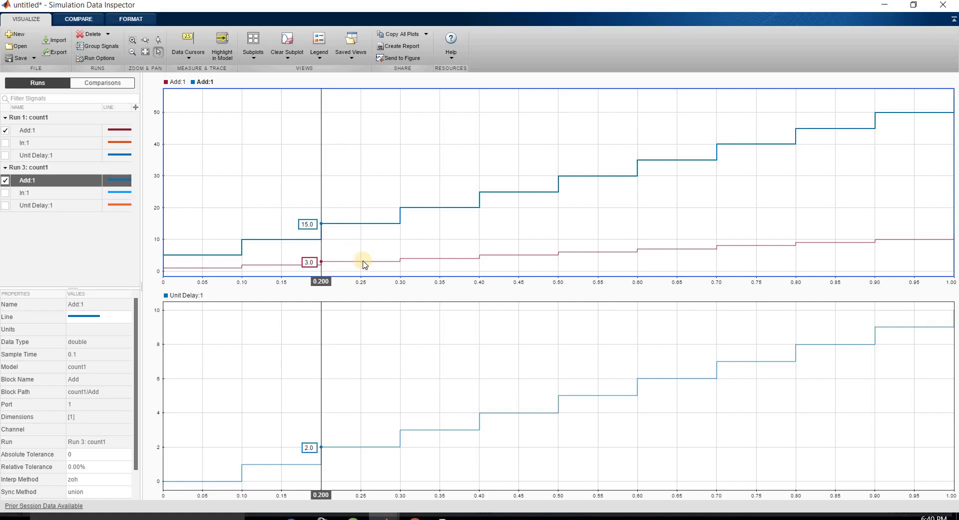
pyautogui.click(353, 449)
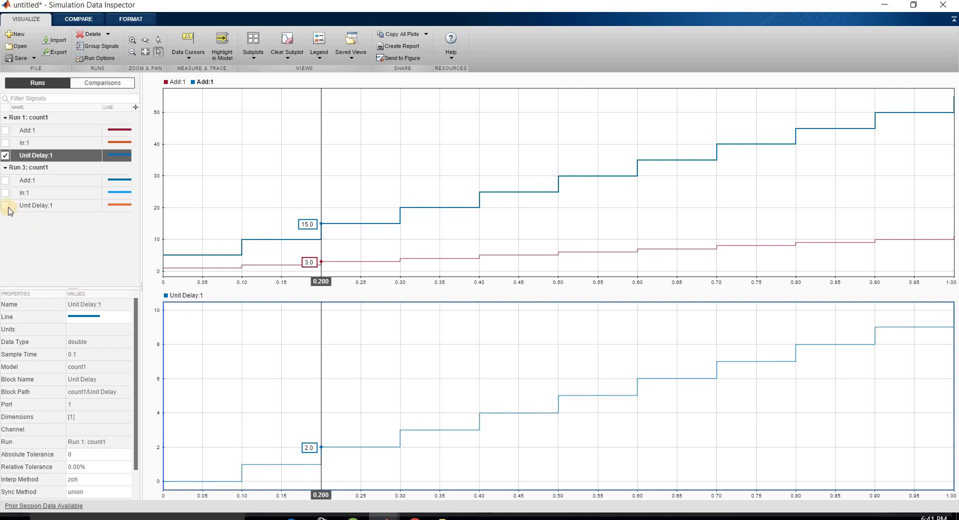
# Overlay Run 3's Unit Delay:1 in the lower plot, trace it in the model, and return to count1
pyautogui.click(6, 205)
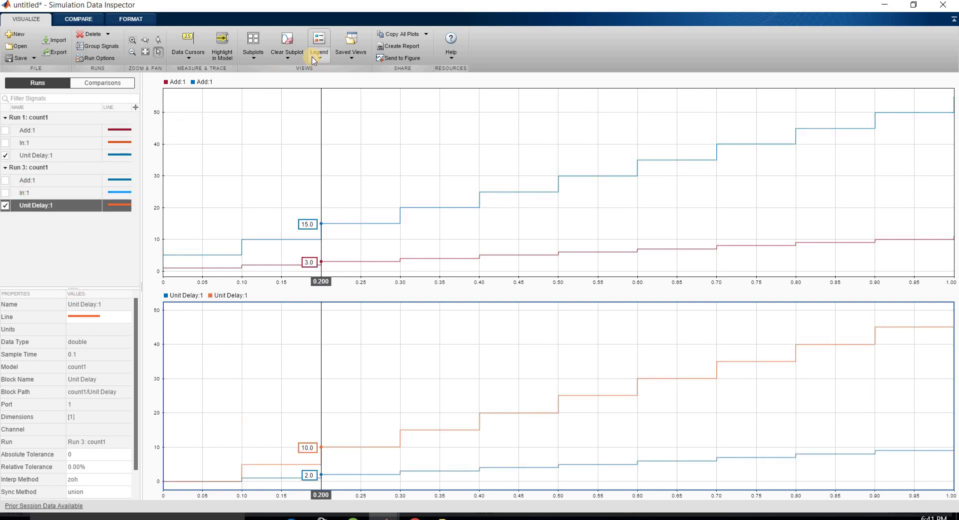
pyautogui.click(222, 47)
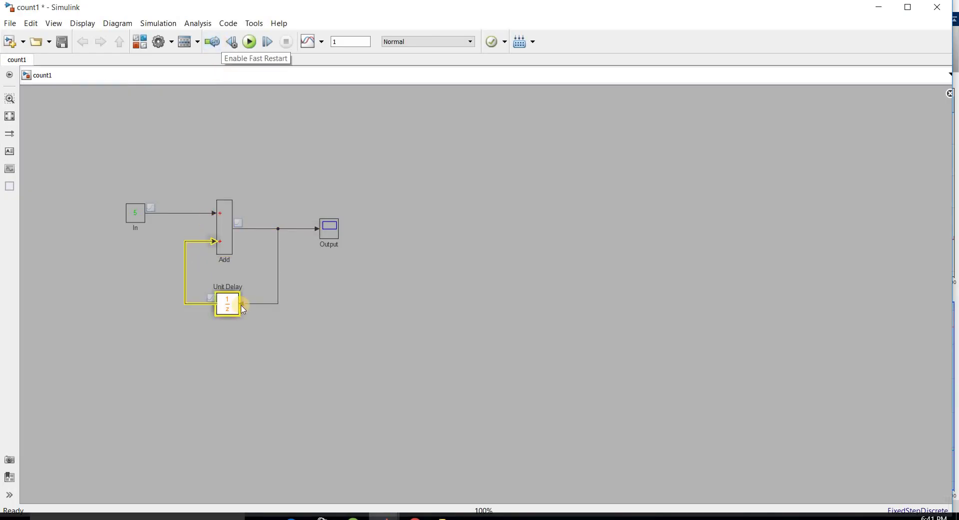
pyautogui.click(310, 46)
pyautogui.click(35, 85)
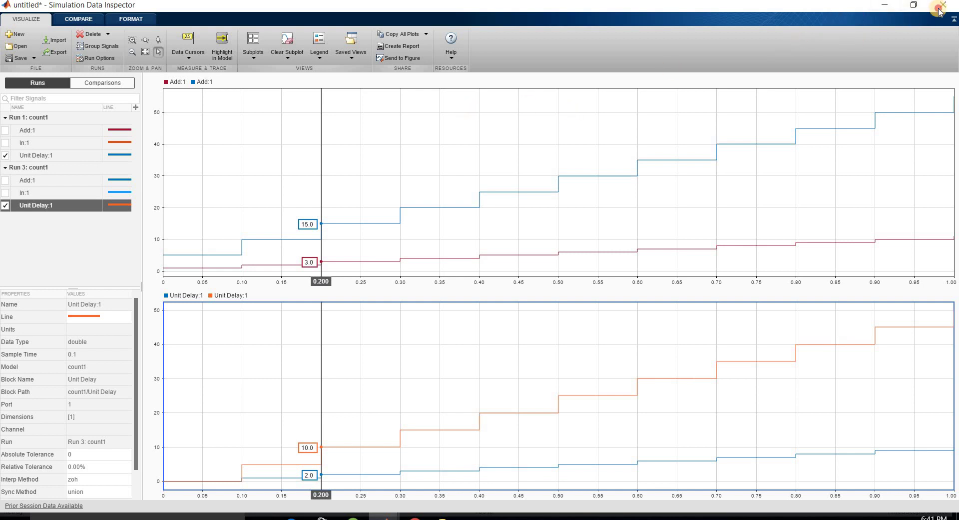
pyautogui.hotkey('alt', 'Tab')
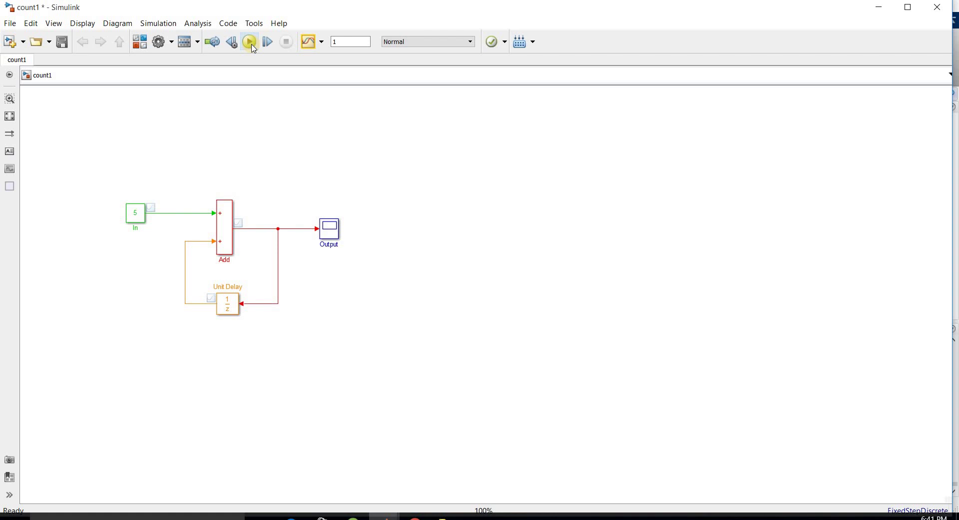